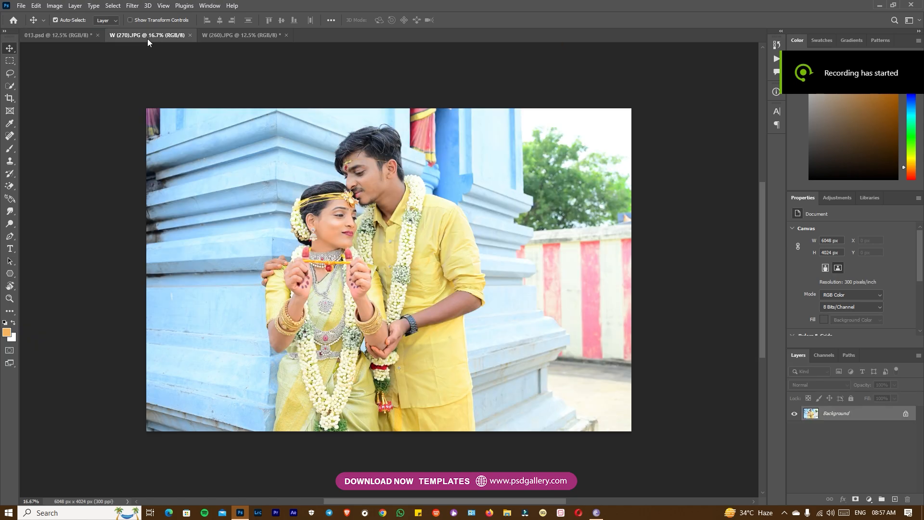
Crop the W (270).JPG photo closely around the couple to about 3252 px wide, keeping its full height
key("c")
left_click_drag(224, 110, 493, 418)
left_click_drag(519, 272, 530, 272)
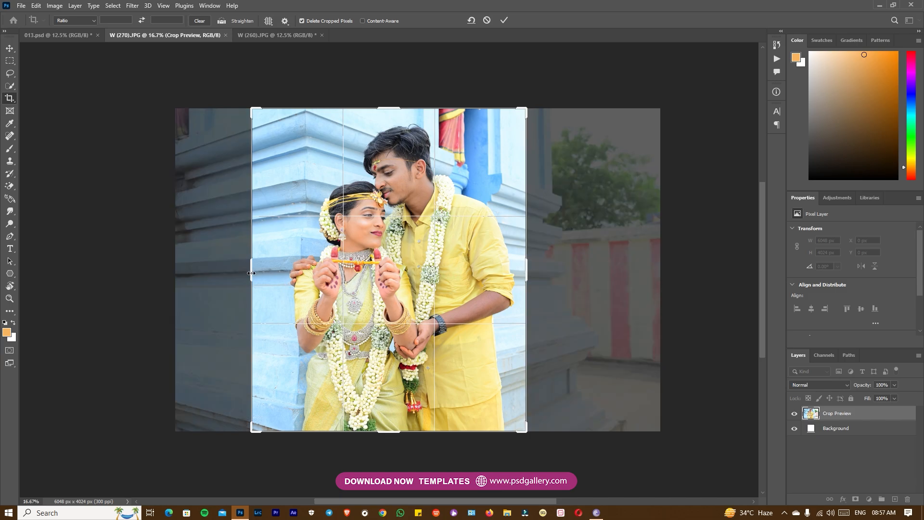
key("Return")
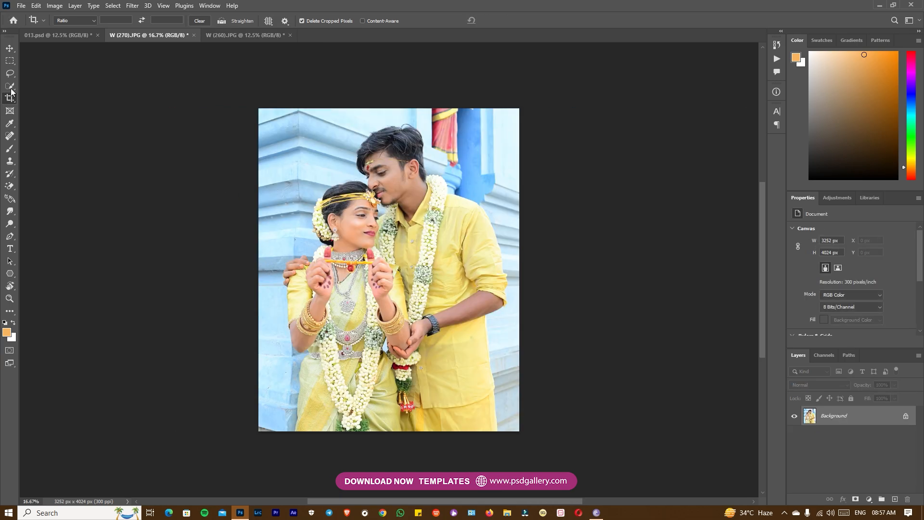
Select the couple with the Quick Selection tool, leaving out the temple wall and the gap beneath the groom's chin
left_click(10, 87)
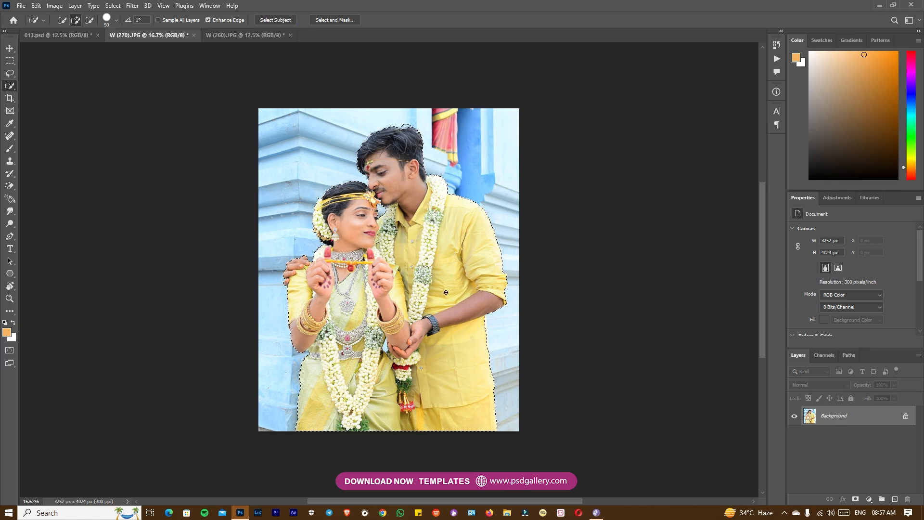
key("ctrl+plus")
key("ctrl+plus")
left_click_drag(439, 382, 456, 278)
left_click_drag(441, 203, 417, 302)
key("ctrl+plus")
key("ctrl+plus")
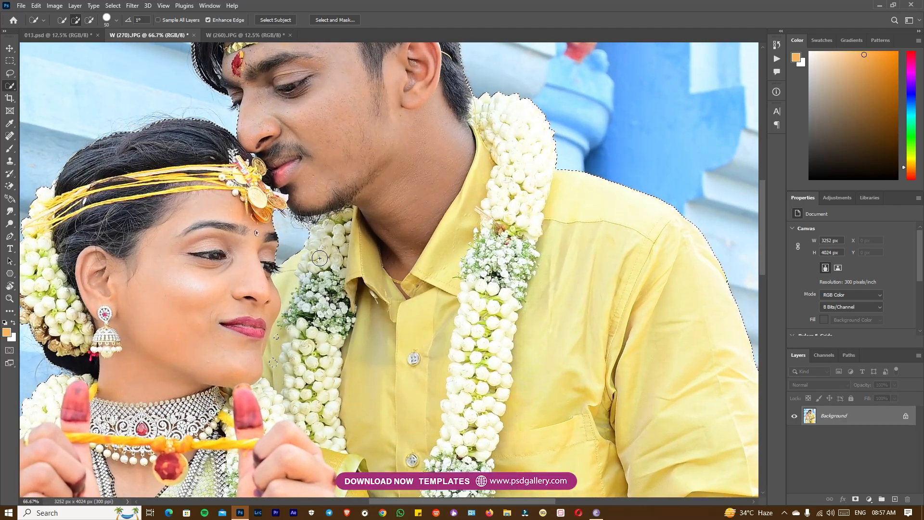
left_click_drag(342, 175, 346, 241)
key("ctrl+minus")
left_click_drag(343, 385, 339, 236)
left_click_drag(444, 408, 498, 214)
mouse_move(382, 67)
left_mouse_down()
mouse_move(374, 277)
mouse_move(397, 144)
mouse_move(401, 302)
left_mouse_up()
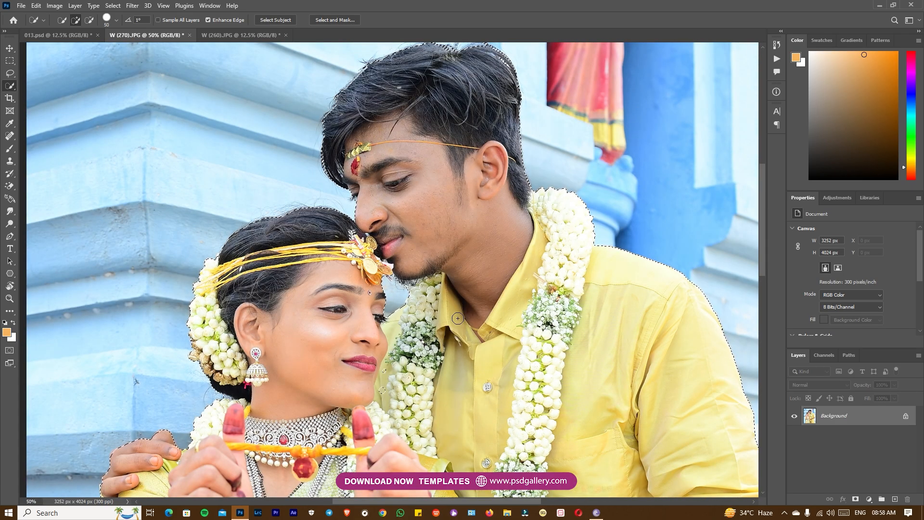
Copy the selected couple onto a new layer and place it in 013.psd, standing on the canvas's lower edge
key("ctrl+j")
key("v")
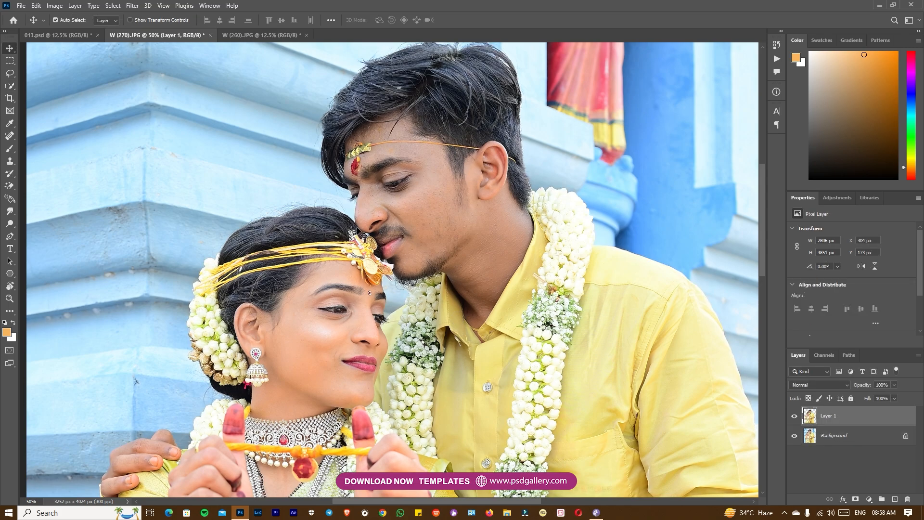
left_click_drag(418, 167, 58, 35)
left_click_drag(359, 255, 311, 316)
Scale the couple's cutout up proportionally to about 131%, keeping its lower edge on the canvas edge
key("ctrl+t")
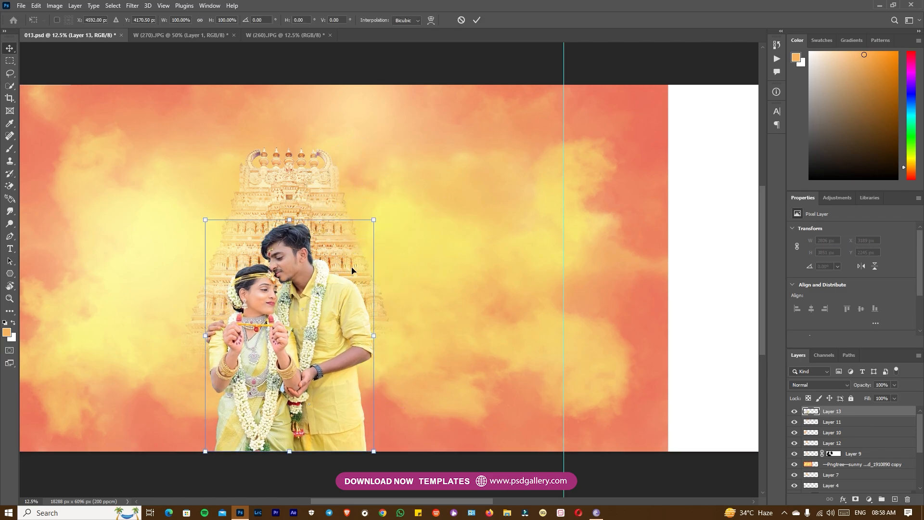
left_click_drag(376, 220, 472, 183)
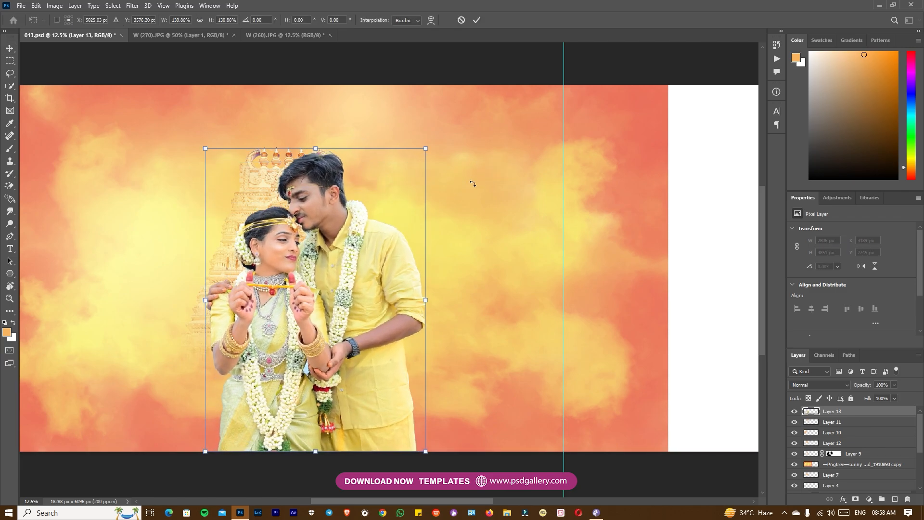
key("Return")
Select the temple tower picture behind the couple and move it to the left so it stands beside them
right_click(254, 191)
left_click(272, 192)
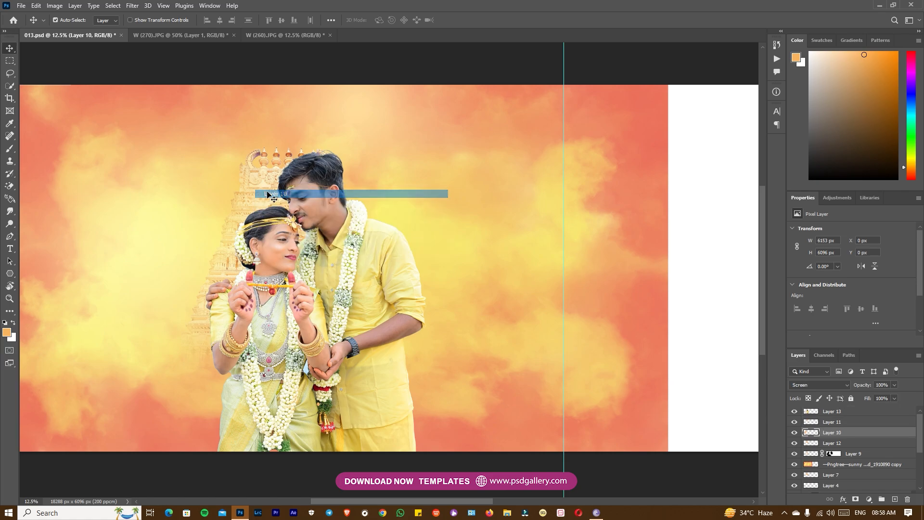
right_click(262, 193)
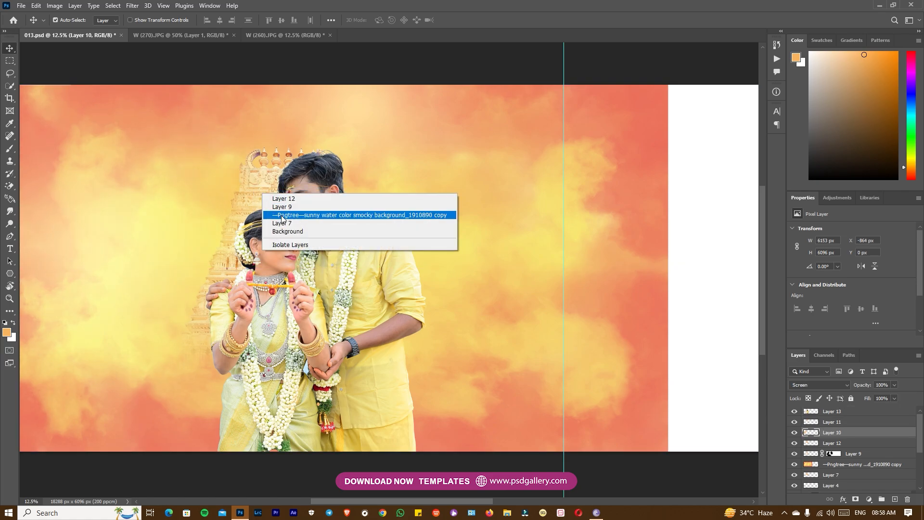
left_click(289, 214)
right_click(268, 192)
left_click(284, 207)
left_click_drag(256, 199, 184, 198)
Select the couple's cutout layer and nudge it slightly to the right, away from the temple tower
right_click(362, 254)
left_click(368, 258)
left_click_drag(348, 256, 355, 255)
right_click(354, 256)
left_click(361, 262)
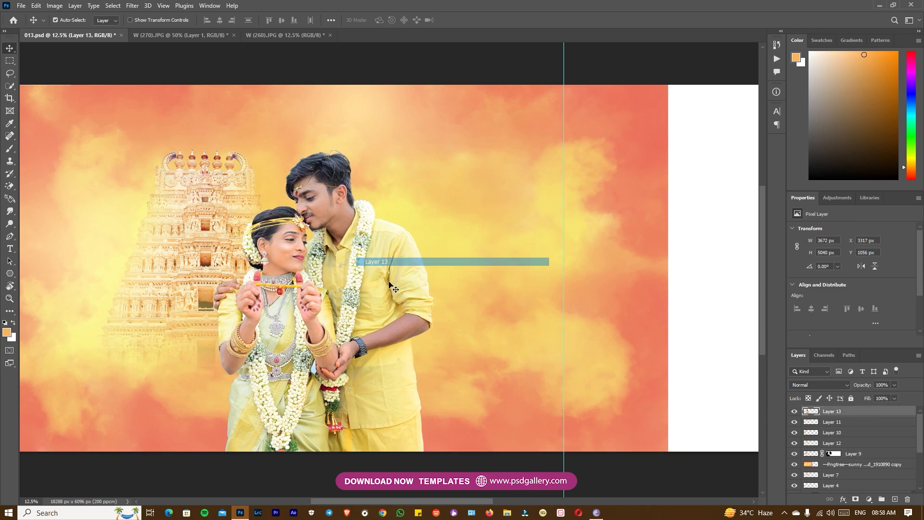
Trace the leftover blue background gap between the bride's saree and the groom's fingers with a closed Pen path
key("ctrl+plus")
left_click_drag(357, 338, 378, 264)
key("ctrl+plus")
right_click(348, 265)
left_click(356, 271)
left_click_drag(263, 352, 359, 265)
key("ctrl+plus")
key("ctrl+plus")
key("ctrl+plus")
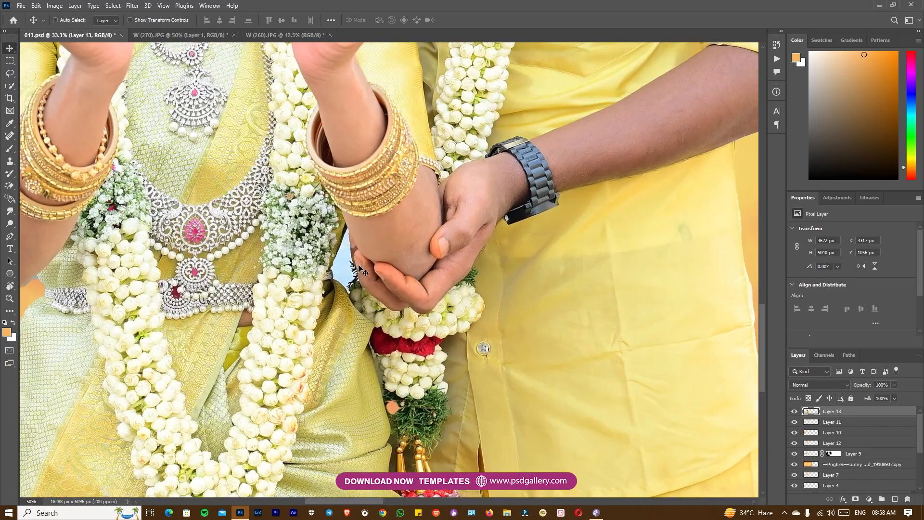
key("p")
key("ctrl+plus")
key("ctrl+plus")
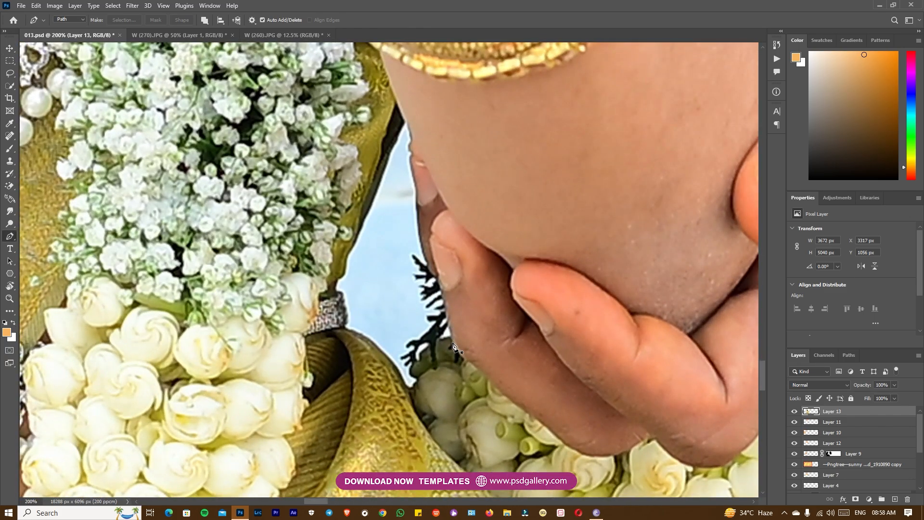
left_click(453, 343)
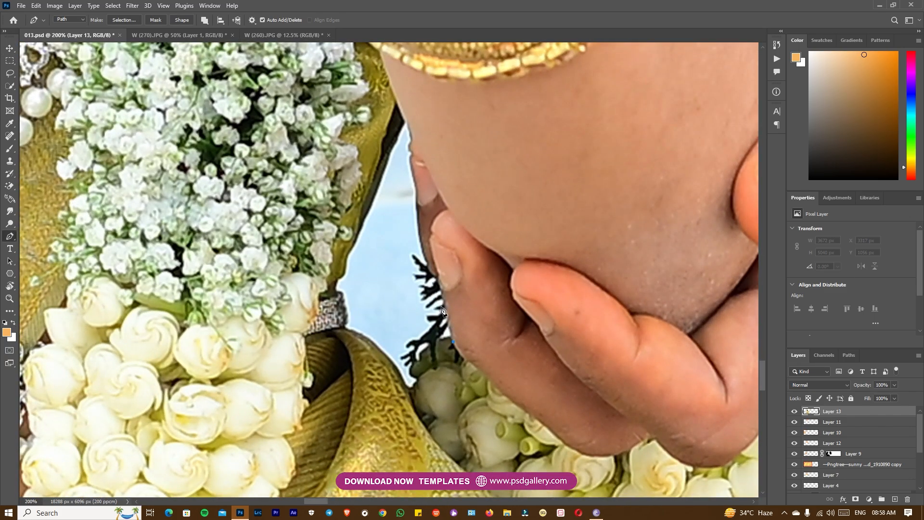
left_click(442, 290)
left_click(350, 225)
left_click(328, 281)
left_click(345, 319)
left_click(348, 329)
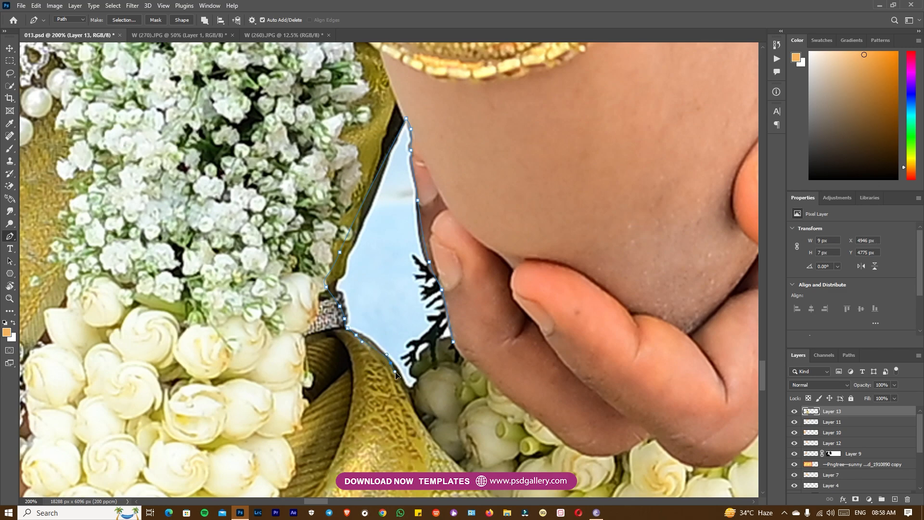
left_click(391, 362)
left_click(414, 391)
left_click(417, 368)
left_click(423, 358)
left_click(436, 350)
left_click(452, 347)
Convert the path to a selection with a 2-pixel feather, delete the enclosed background and deselect
left_click(130, 22)
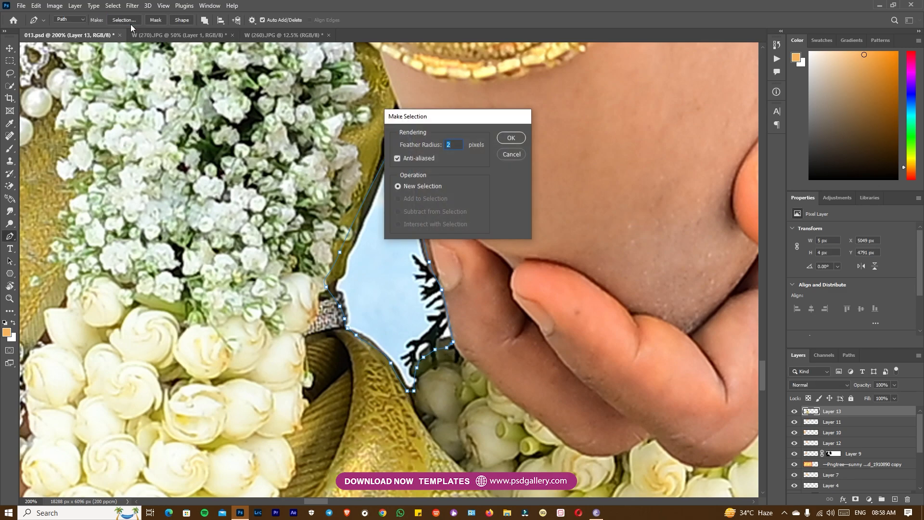
key("Return")
key("Delete")
key("ctrl+d")
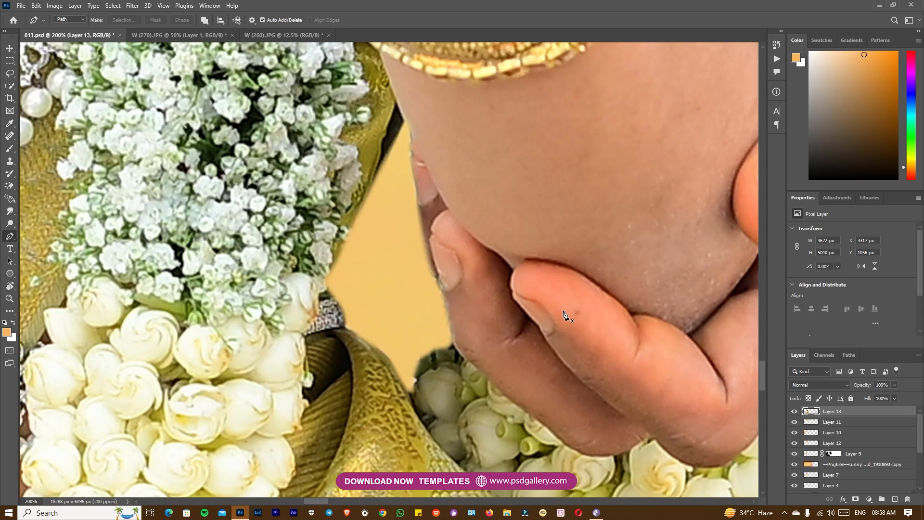
Switch to the Background Eraser tool for cleaning the edges around the groom's chin and the bride's forehead jewellery
key("ctrl+minus")
key("ctrl+minus")
key("ctrl+minus")
key("ctrl+minus")
key("ctrl+minus")
key("ctrl+minus")
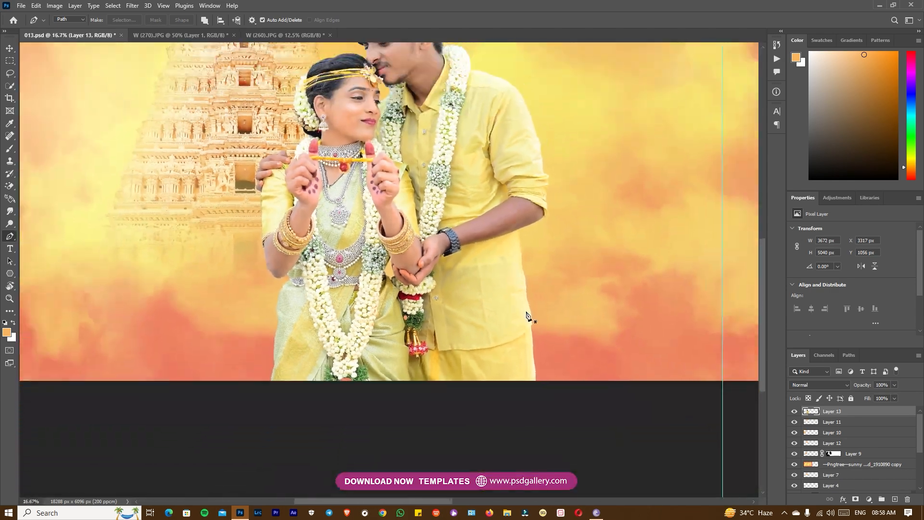
scroll(419, 242, "up", 3)
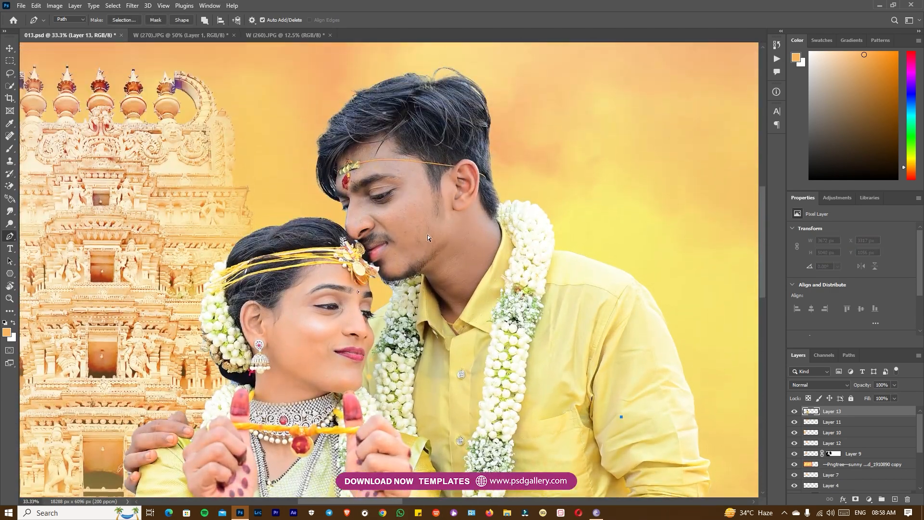
scroll(419, 241, "up", 4)
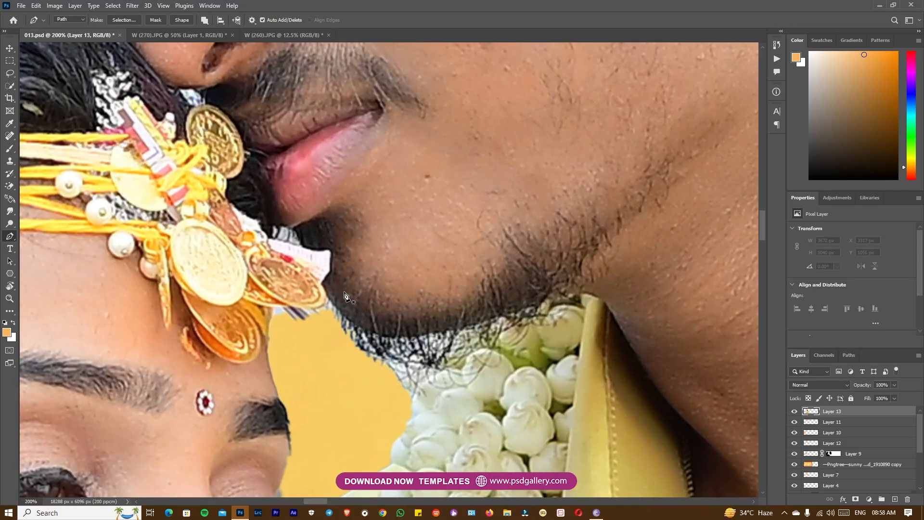
key("e")
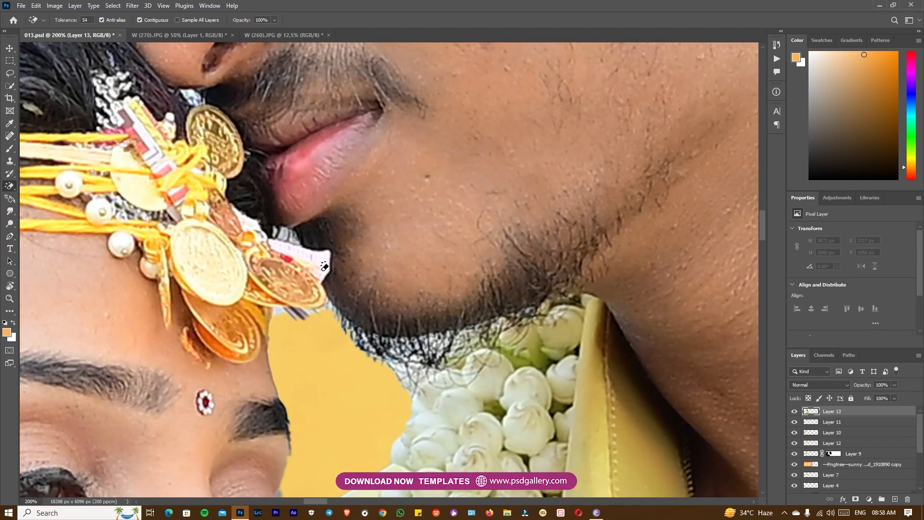
right_click(9, 190)
left_click(53, 195)
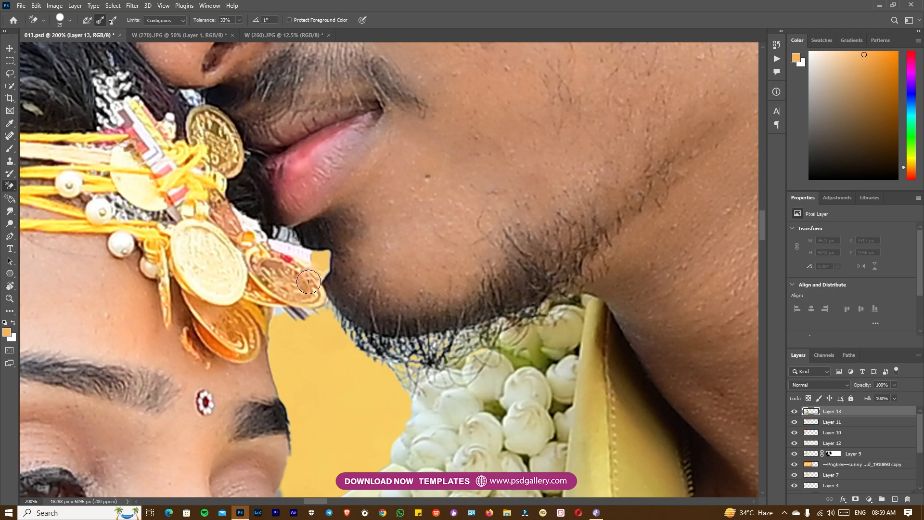
Undo the eraser stroke over the forehead jewellery and erase the pale fringe along the groom's beard at 55% tolerance
key("ctrl+z")
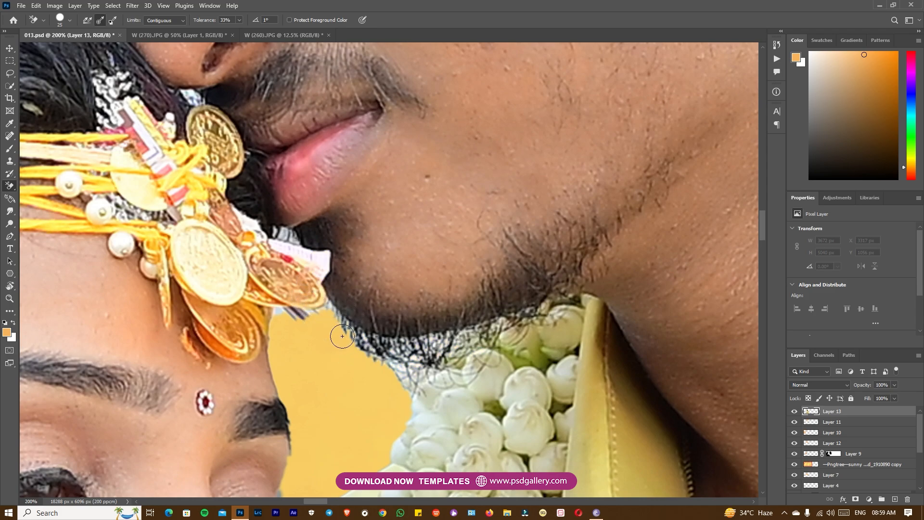
key("ctrl+minus")
key("ctrl+minus")
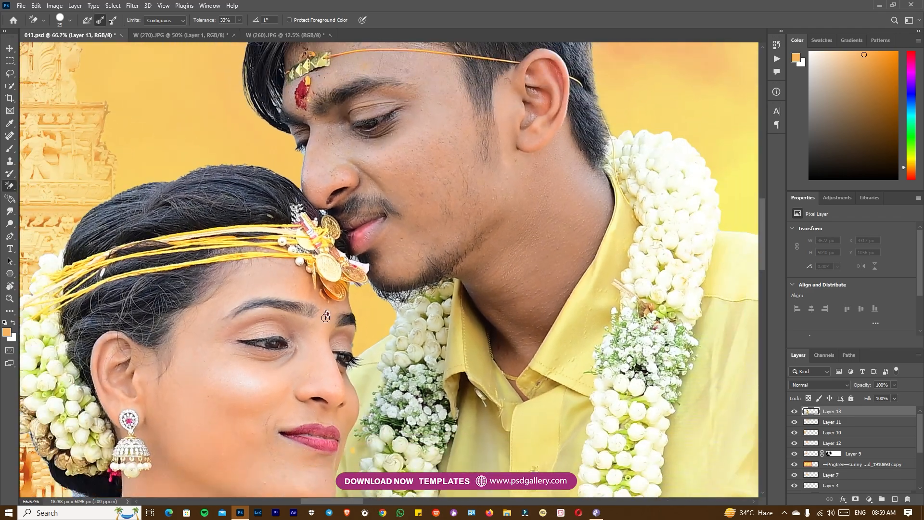
key("ctrl+plus")
key("ctrl+plus")
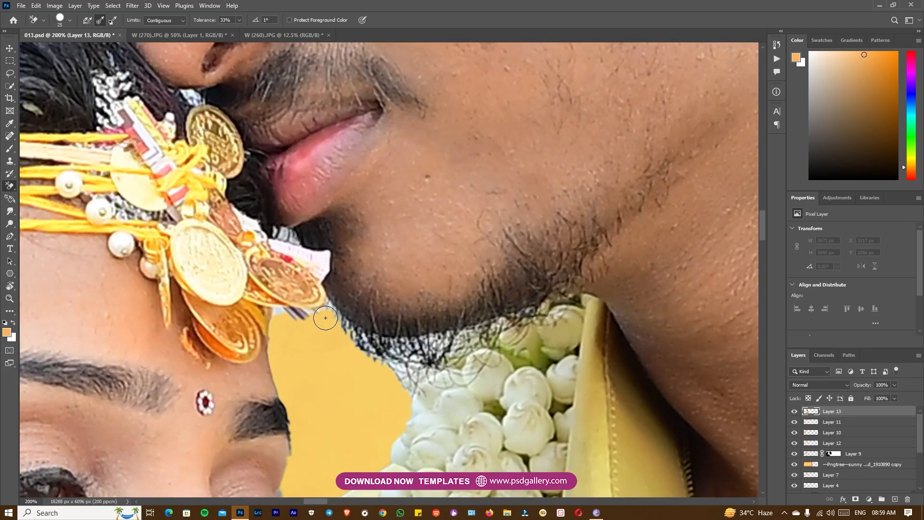
key("ctrl+minus")
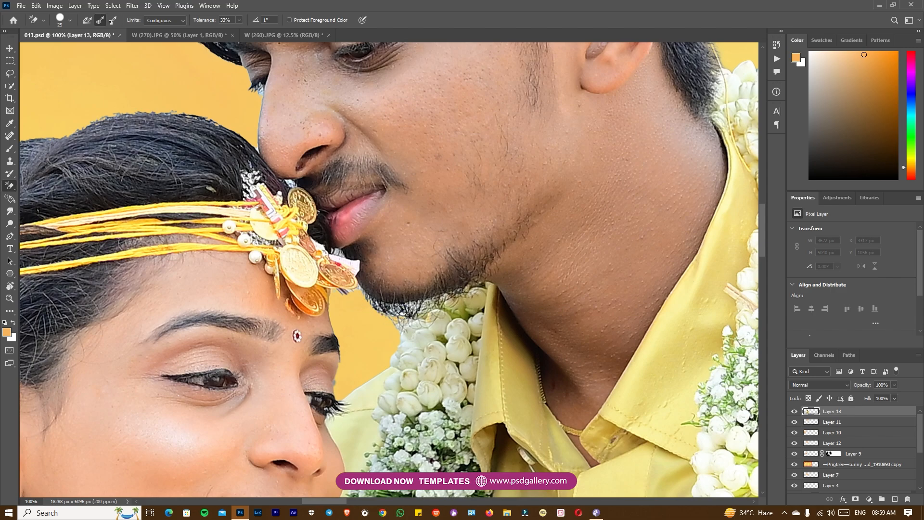
key("ctrl+plus")
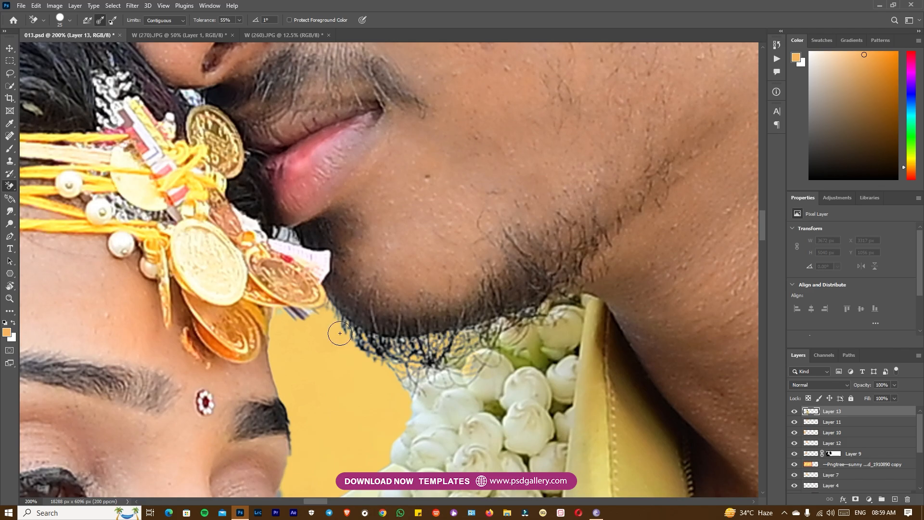
key("ctrl+minus")
key("ctrl+minus")
key("ctrl+plus")
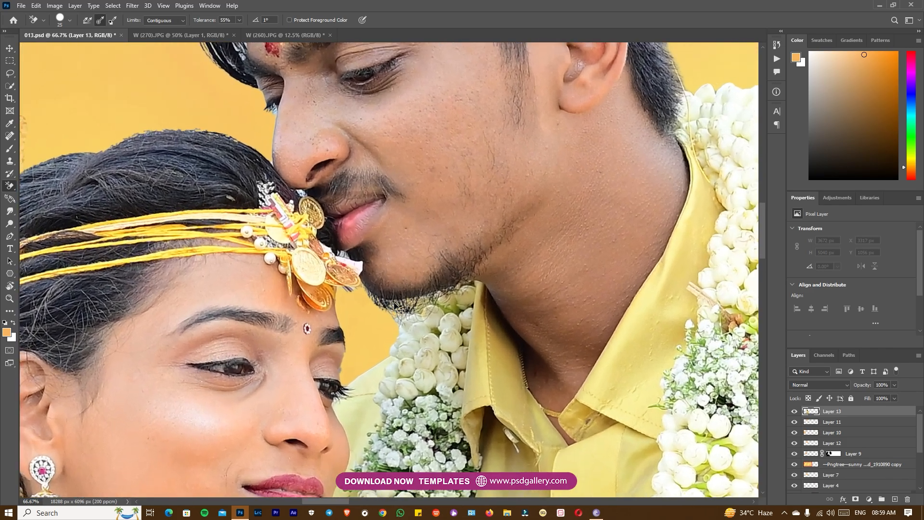
Erase the leftover light background around the groom's eyelashes and the front strands of his hair, adjusting the eraser's brush size
left_click_drag(268, 178, 493, 348)
key("ctrl+plus")
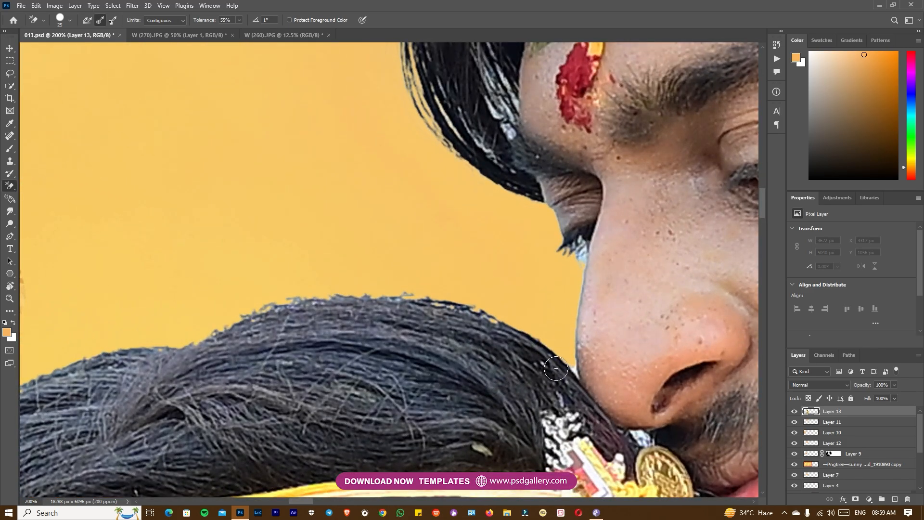
left_click_drag(585, 252, 584, 260)
key("bracketleft")
scroll(576, 251, "down", 4)
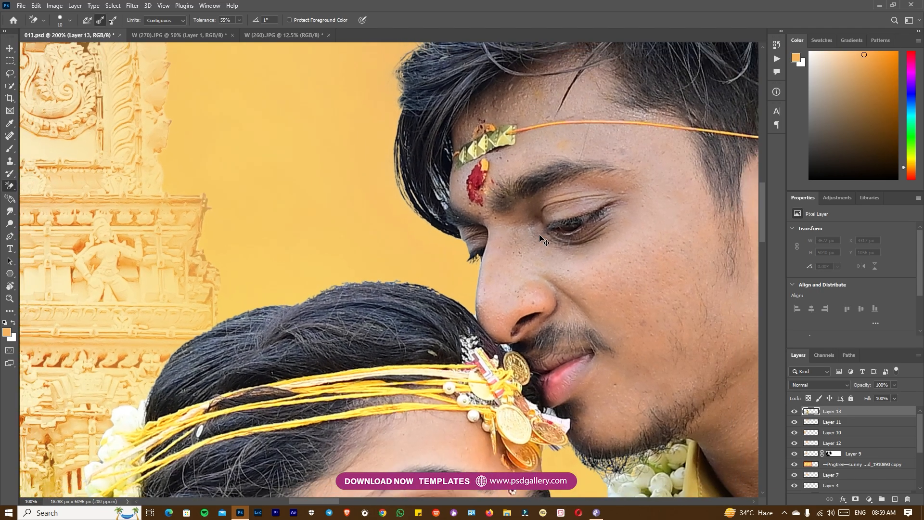
scroll(434, 215, "up", 2)
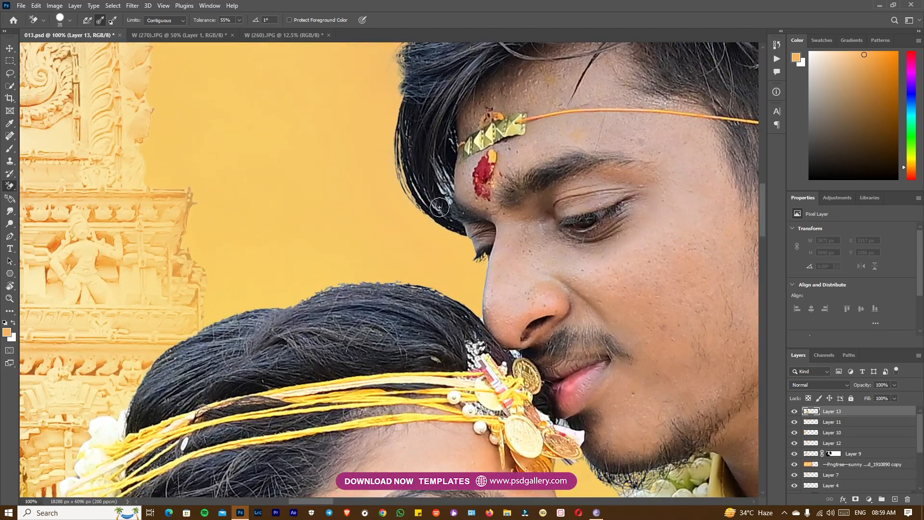
mouse_move(443, 201)
left_mouse_down()
mouse_move(453, 170)
mouse_move(433, 183)
mouse_move(442, 154)
left_mouse_up()
key("ctrl+minus")
key("ctrl+minus")
key("ctrl+minus")
key("ctrl+plus")
key("j")
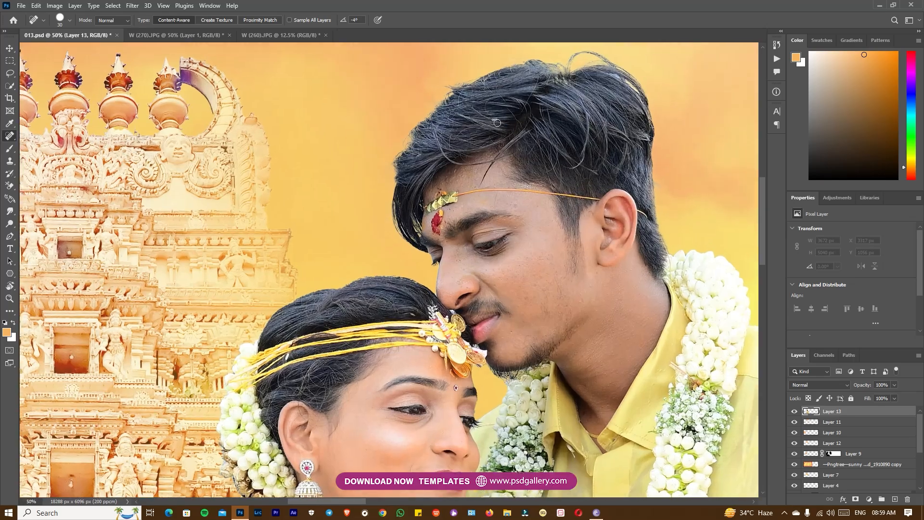
key("ctrl+minus")
key("ctrl+minus")
left_click_drag(572, 294, 547, 202)
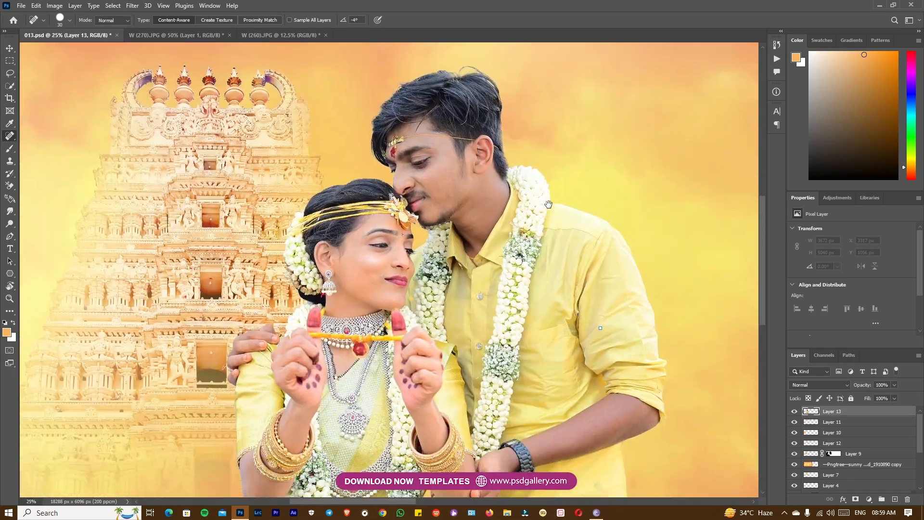
key("ctrl+minus")
left_click_drag(572, 300, 572, 223)
key("p")
left_click(556, 140)
left_click_drag(609, 153, 613, 187)
key("ctrl+Return")
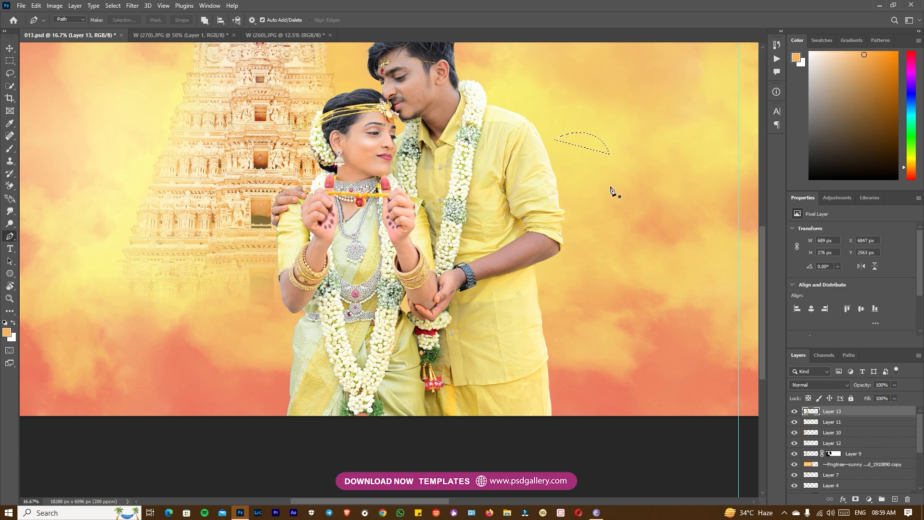
left_click_drag(498, 231, 517, 297)
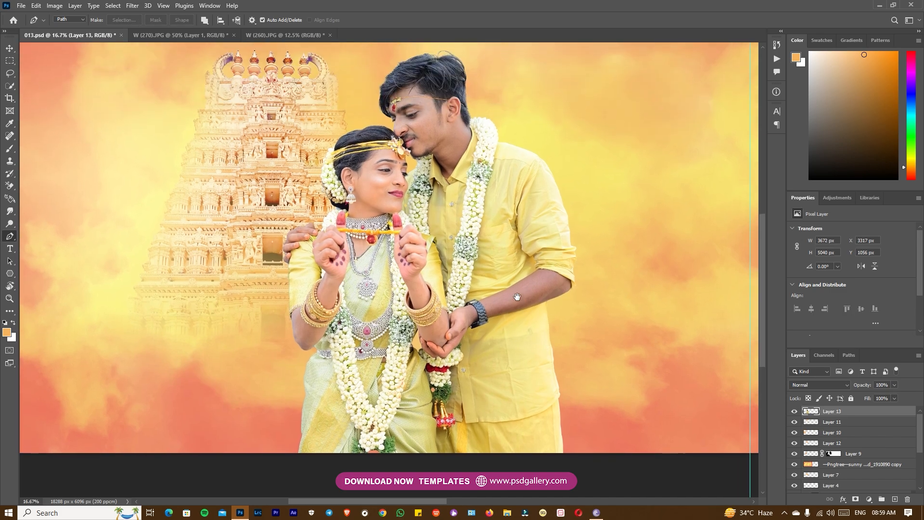
Apply Levels to the couple layer, raising the black input to 10 and slightly lowering the white input
key("o")
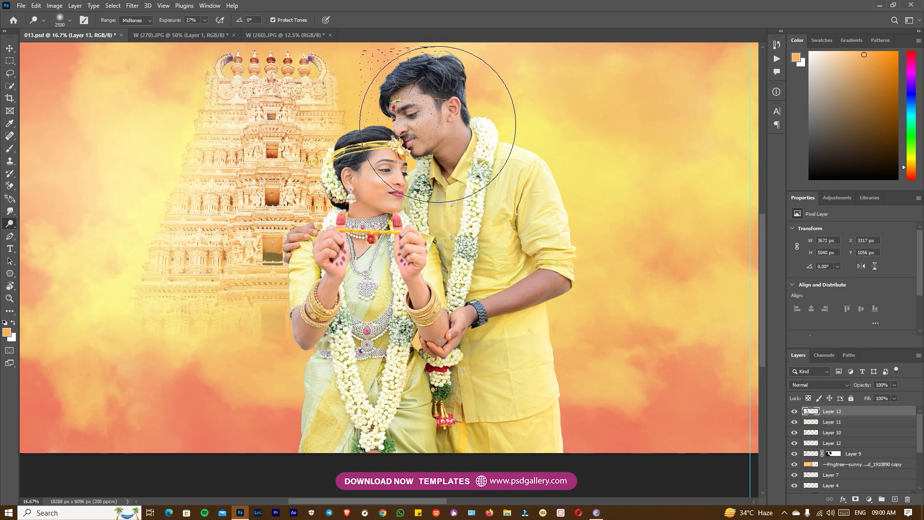
key("ctrl+d")
key("ctrl+l")
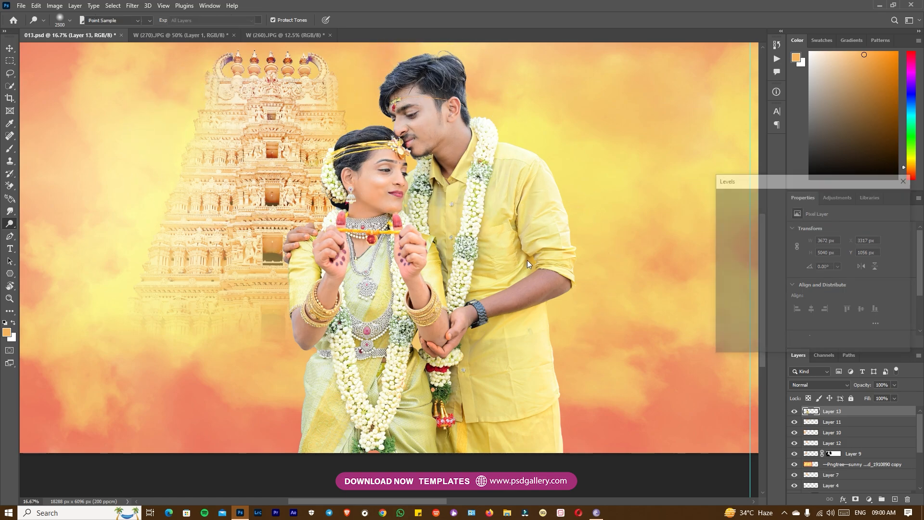
left_click_drag(729, 287, 732, 286)
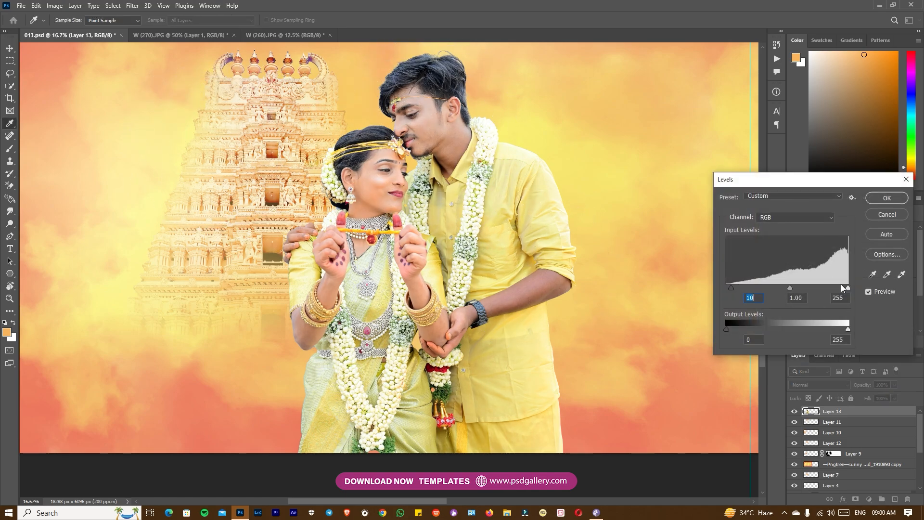
left_click_drag(848, 288, 842, 289)
left_click(869, 292)
left_click(870, 292)
left_click(888, 198)
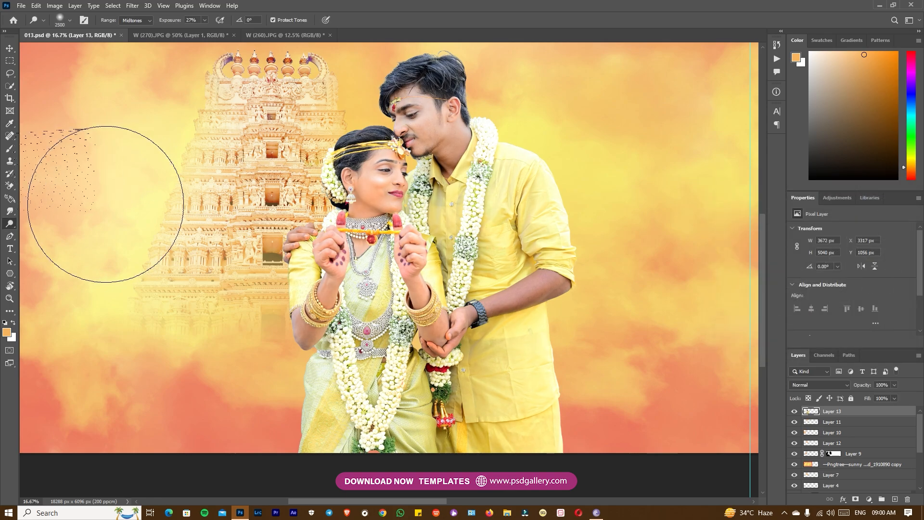
Choose the Dodge tool with midtones range at 27% exposure for brightening the couple
right_click(9, 224)
left_click(43, 223)
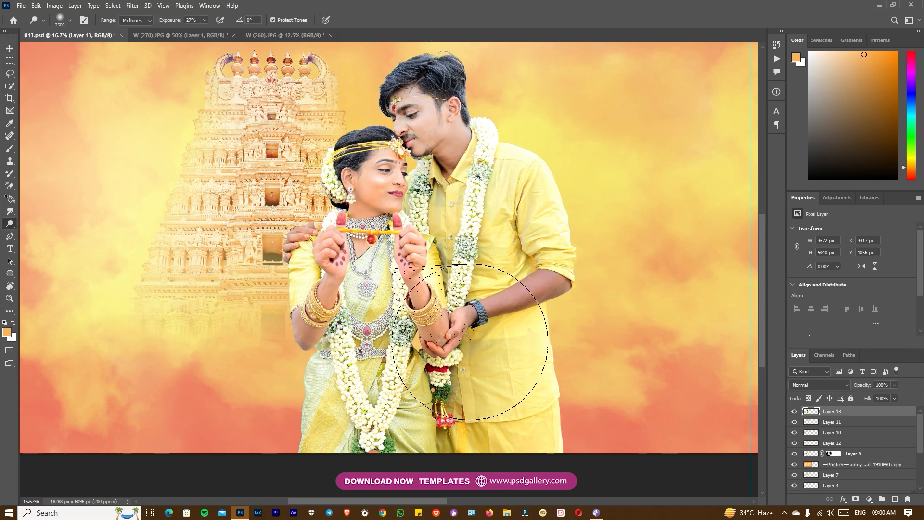
key("v")
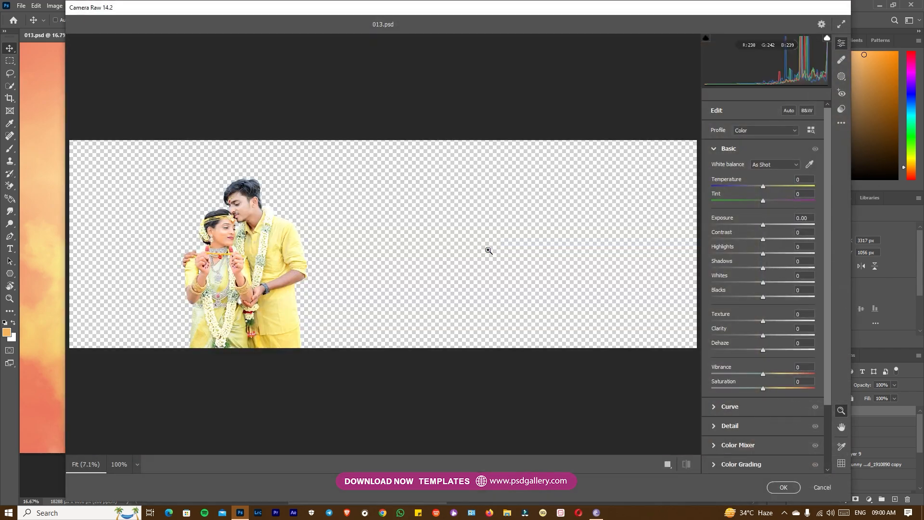
Fine-tune the couple's basic tones in the Camera Raw filter, slightly adjusting Blacks and raising Vibrance
left_click(225, 225)
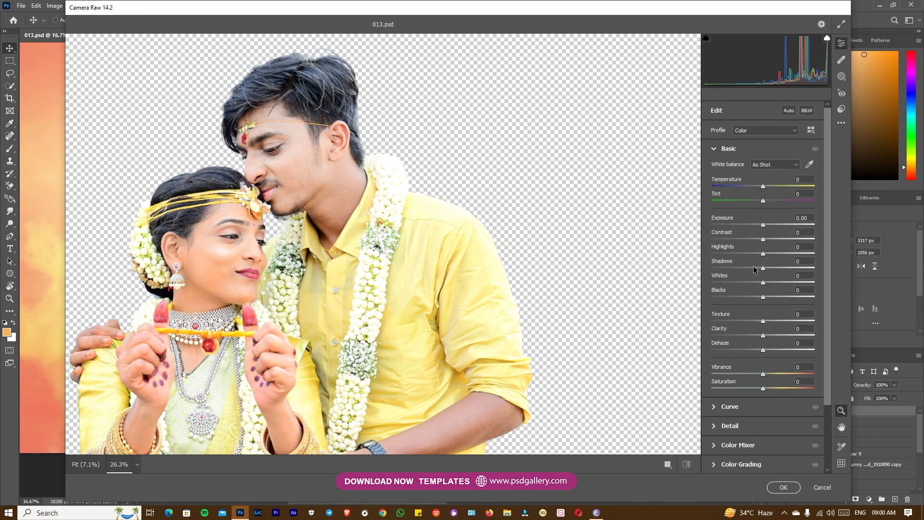
left_click_drag(709, 256, 752, 283)
left_click_drag(376, 351, 322, 375)
mouse_move(762, 375)
left_mouse_down()
mouse_move(780, 373)
mouse_move(758, 372)
mouse_move(773, 372)
left_mouse_up()
mouse_move(763, 298)
left_mouse_down()
mouse_move(796, 299)
mouse_move(765, 304)
left_mouse_up()
left_click_drag(441, 353, 462, 354)
Set orange saturation to -7, sharpening to 42 and noise reduction to 66, and apply the Camera Raw filter
left_click(714, 447)
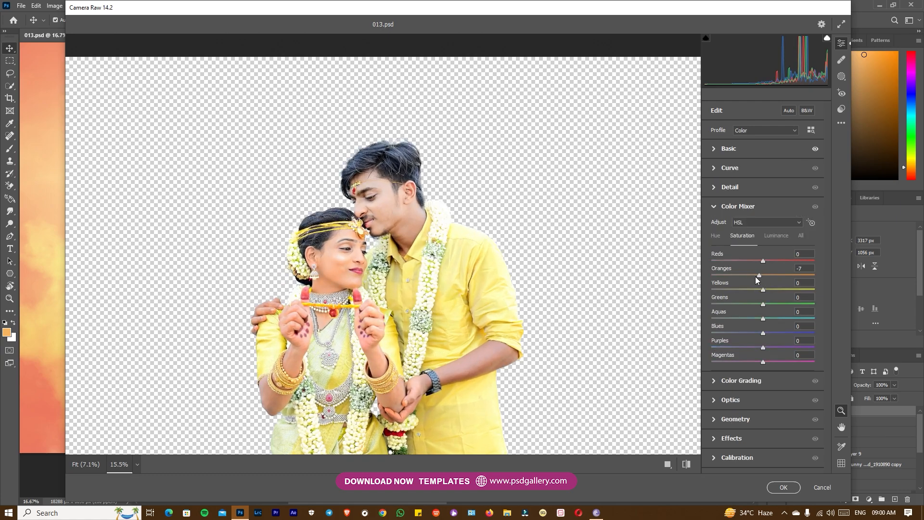
left_click(718, 188)
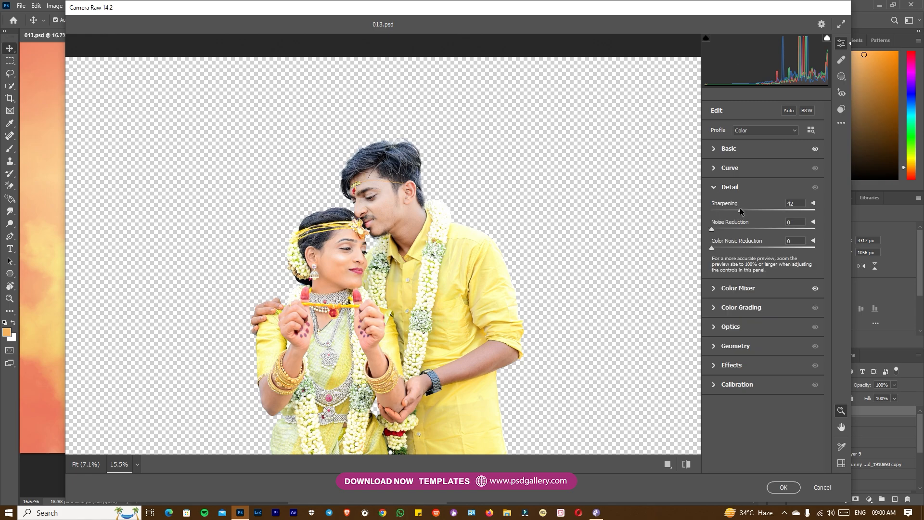
left_click_drag(387, 200, 505, 215)
scroll(417, 198, "down", 10)
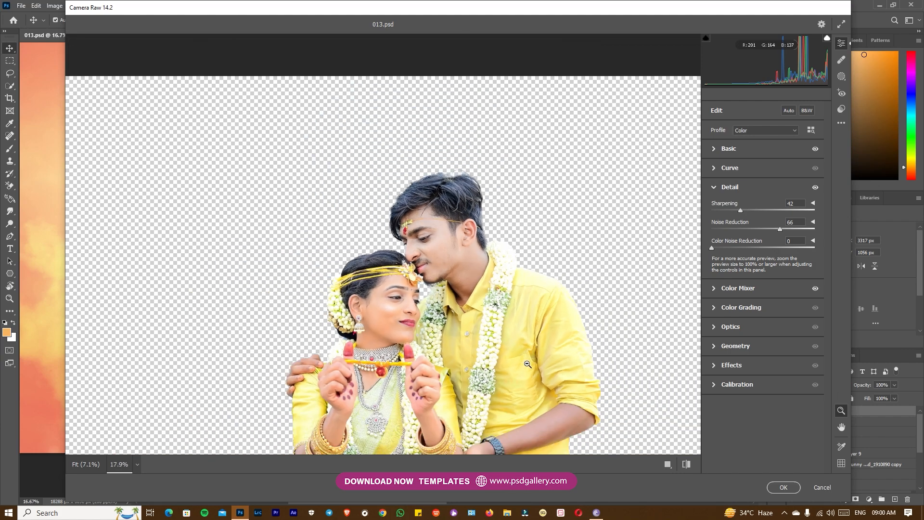
left_click(784, 488)
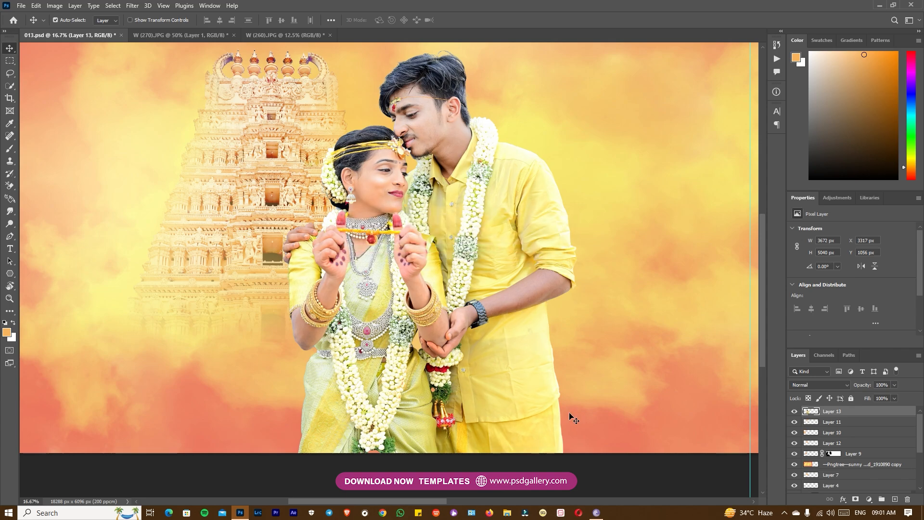
Retouch a small flaw in the hair on top of the bride's head with the content-aware Spot Healing Brush
key("ctrl+plus")
key("ctrl+plus")
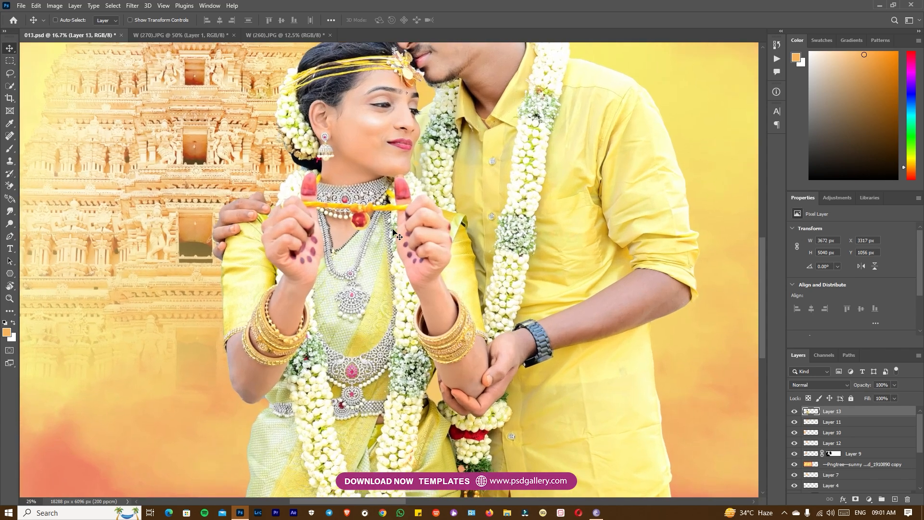
scroll(403, 212, "up", 5)
key("ctrl+plus")
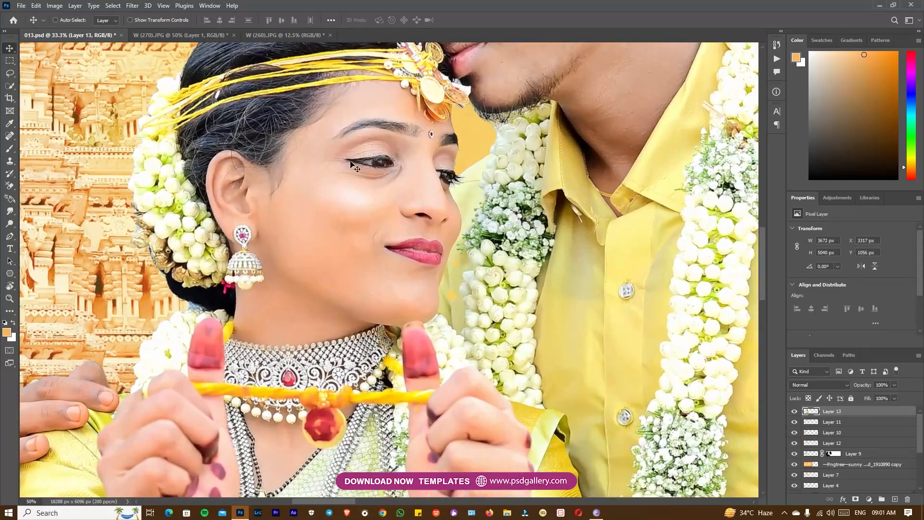
key("ctrl+plus")
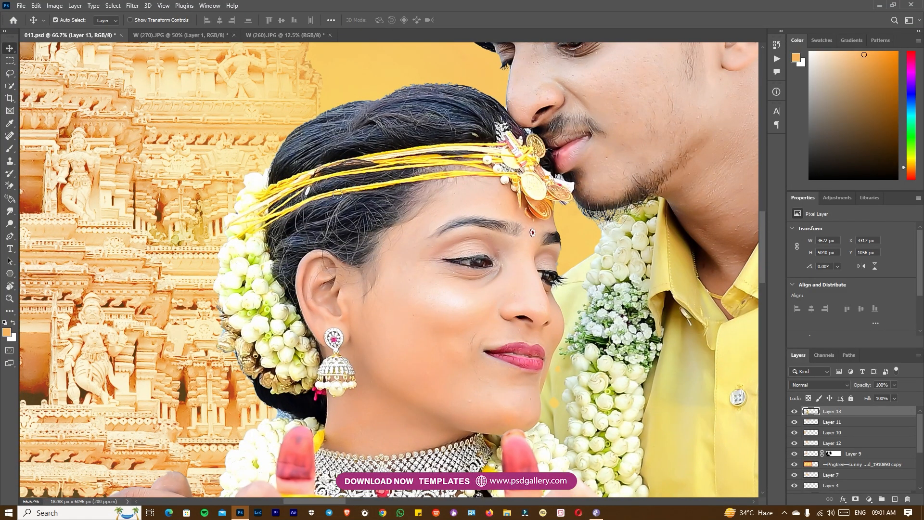
key("j")
left_click_drag(479, 136, 462, 130)
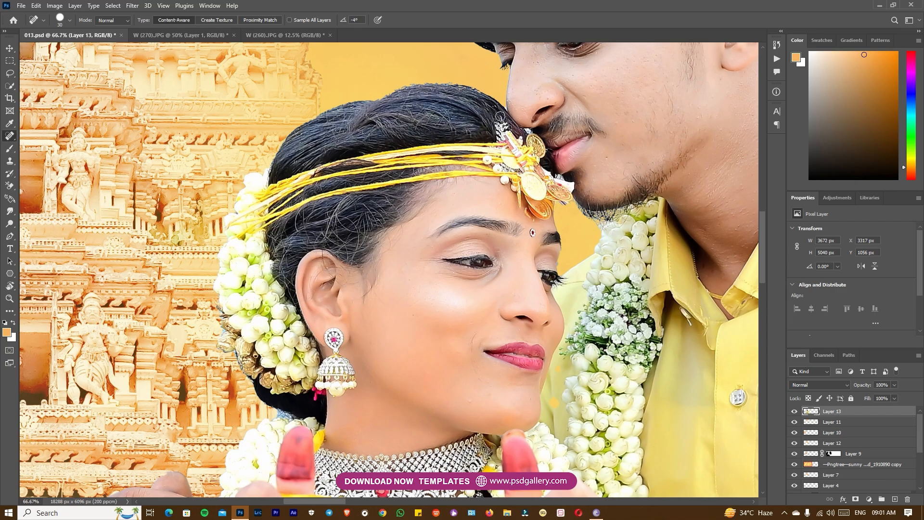
Select the Burn tool and set its brush size to 600 px for darkening the couple's midtones
key("ctrl+minus")
key("ctrl+minus")
key("ctrl+minus")
key("ctrl+minus")
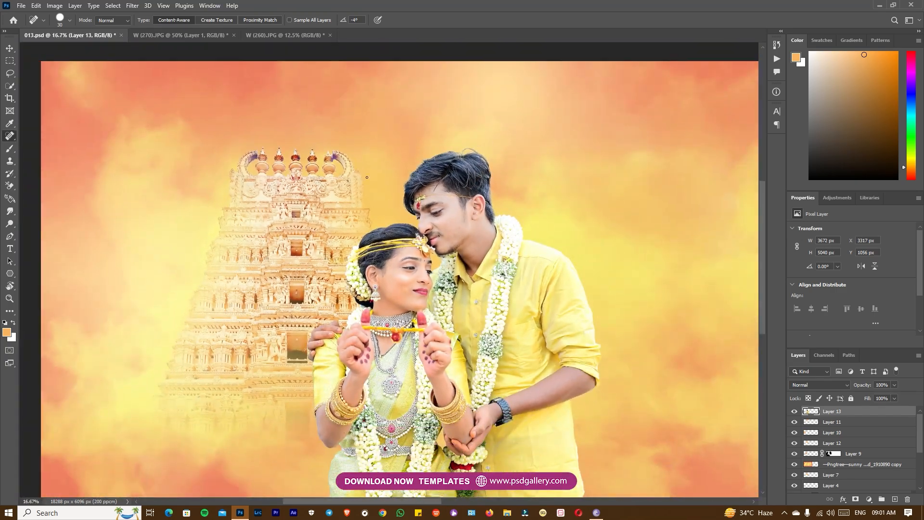
right_click(12, 226)
left_click(45, 230)
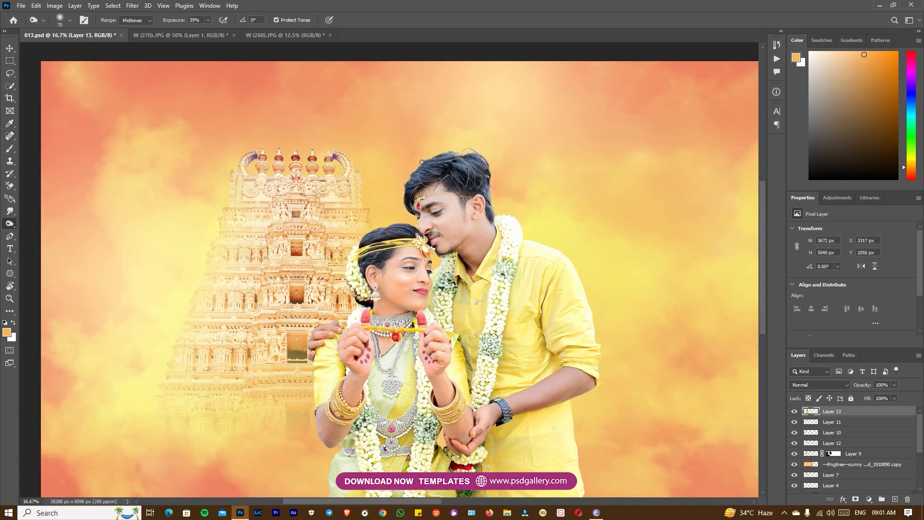
key("bracketright")
key("bracketright")
key("bracketright")
key("bracketright")
key("bracketright")
key("bracketright")
key("bracketright")
key("bracketright")
key("bracketright")
key("bracketright")
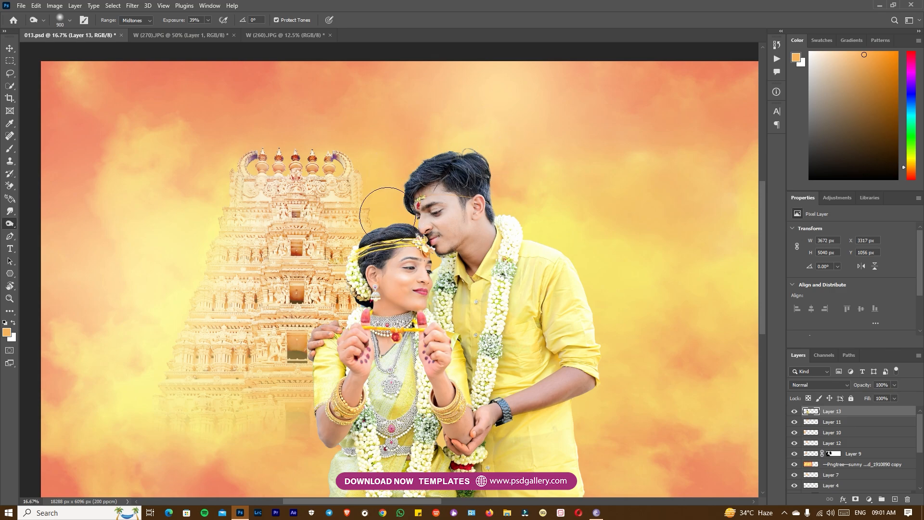
key("bracketleft")
key("bracketleft")
key("bracketleft")
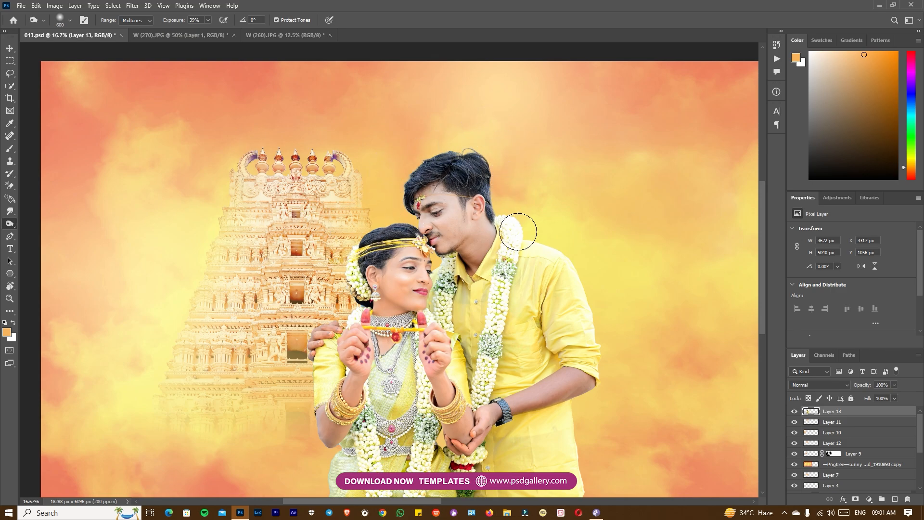
key("ctrl+minus")
left_click_drag(547, 311, 540, 276)
key("ctrl+plus")
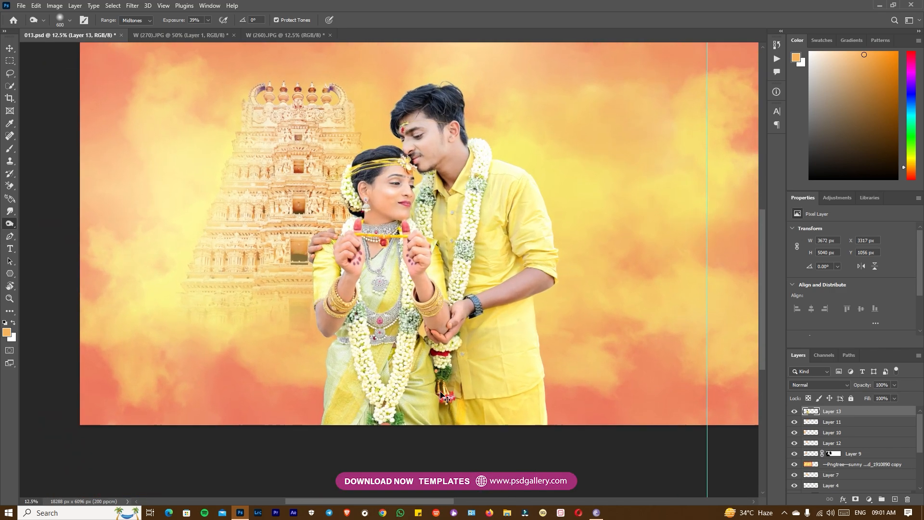
Add a new layer above the couple and paint a soft orange 2400 px dab over the groom's shoulder
key("v")
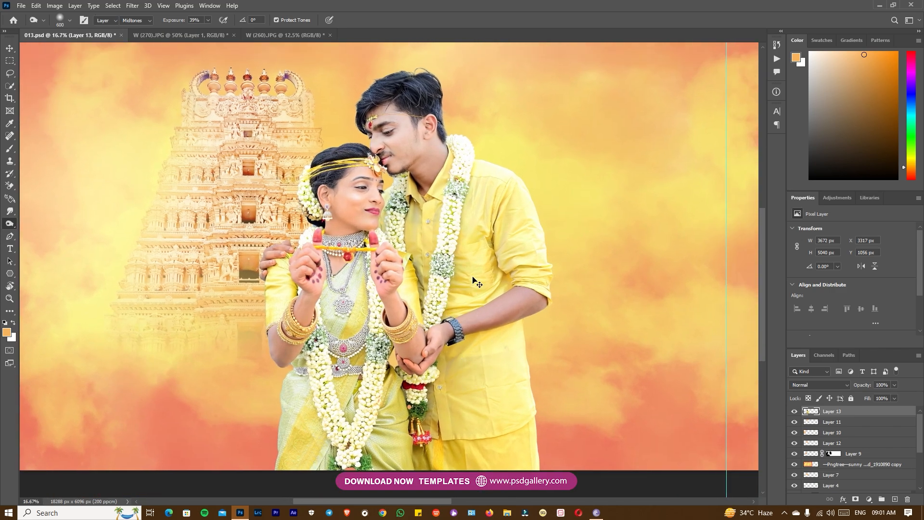
right_click(488, 220)
left_click(502, 224)
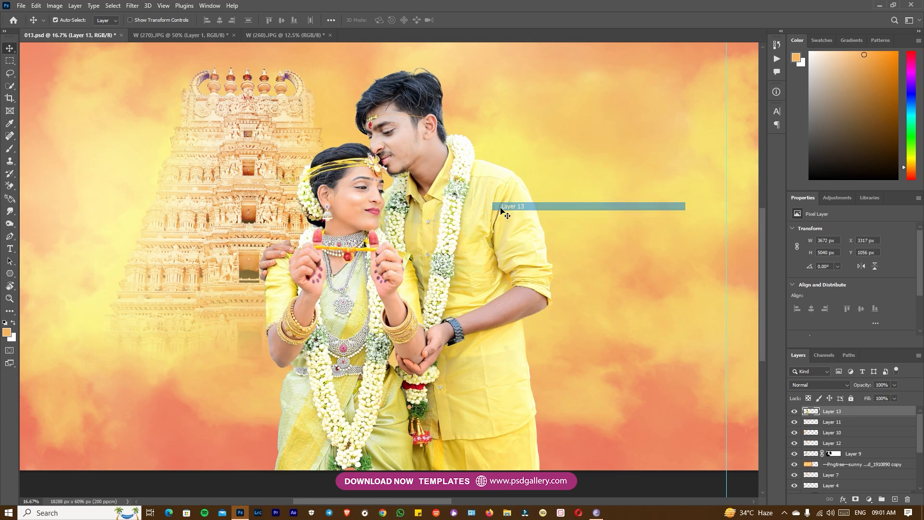
key("ctrl+shift+alt+n")
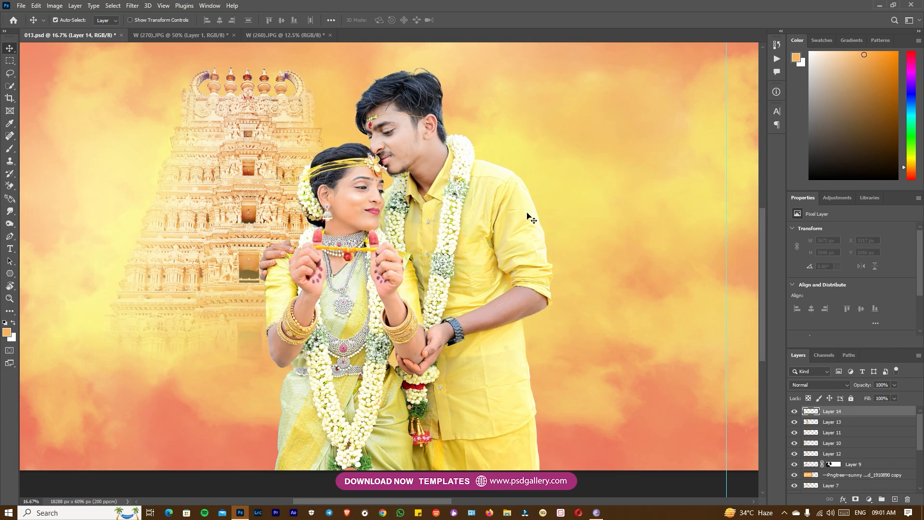
key("b")
left_click(530, 164)
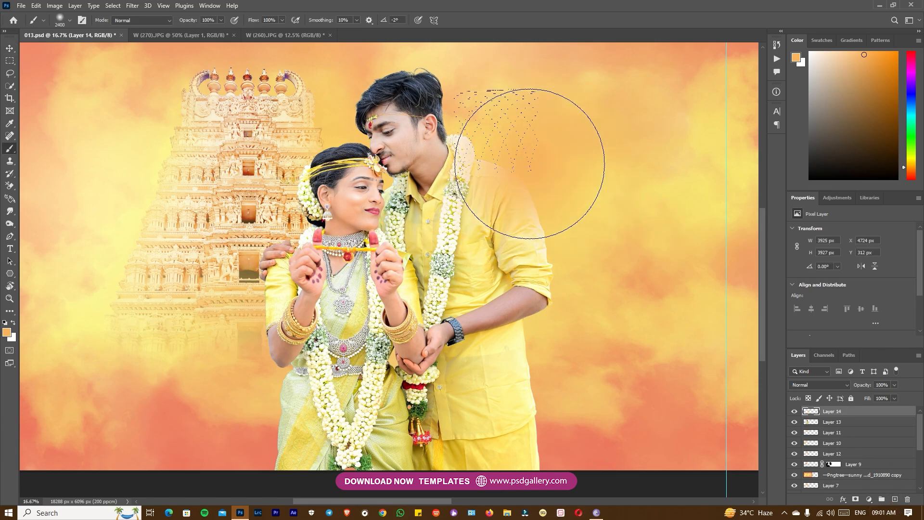
Set the orange glow layer's blend mode to Screen and move the glow slightly upward
left_click(813, 387)
left_click(814, 346)
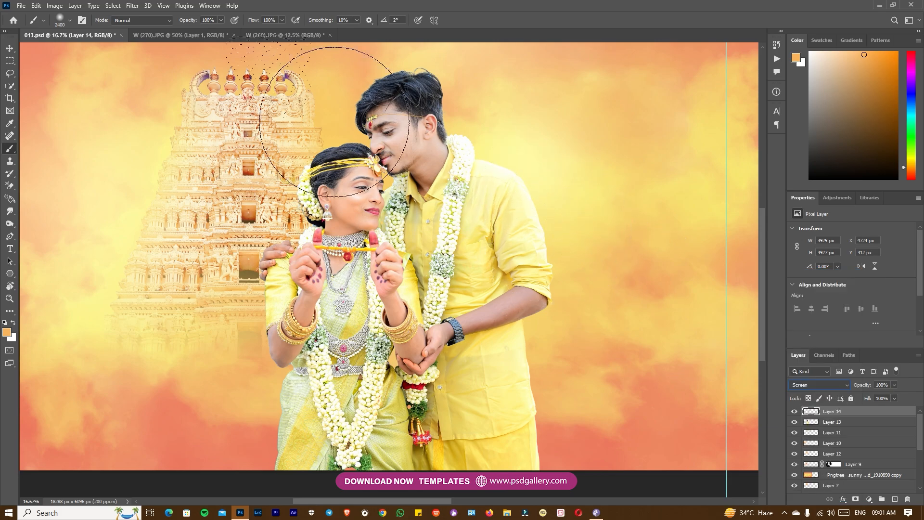
key("v")
mouse_move(512, 188)
left_mouse_down()
mouse_move(569, 161)
mouse_move(524, 103)
mouse_move(513, 135)
mouse_move(499, 142)
left_mouse_up()
Lighten the skin of the couple's arms and hands on Layer 13 with the Dodge tool at 27% midtones exposure
right_click(419, 265)
left_click(433, 275)
key("o")
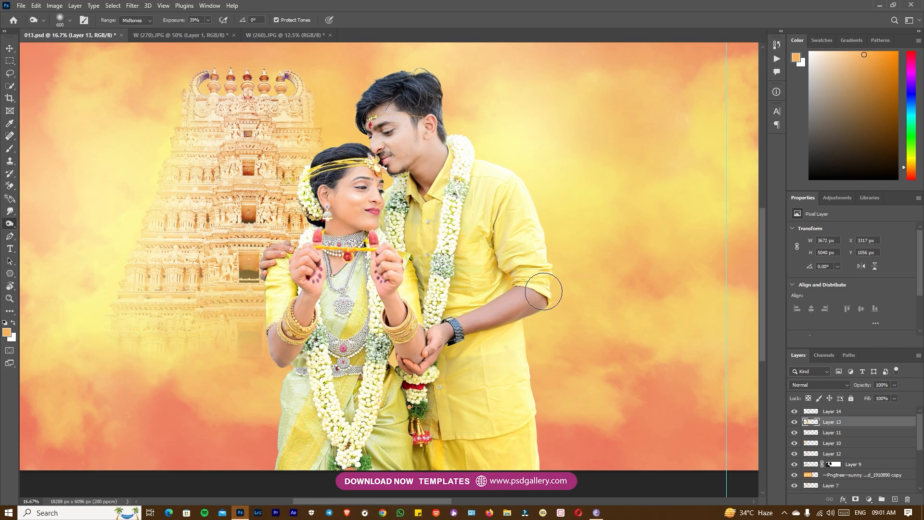
right_click(12, 224)
left_click(41, 233)
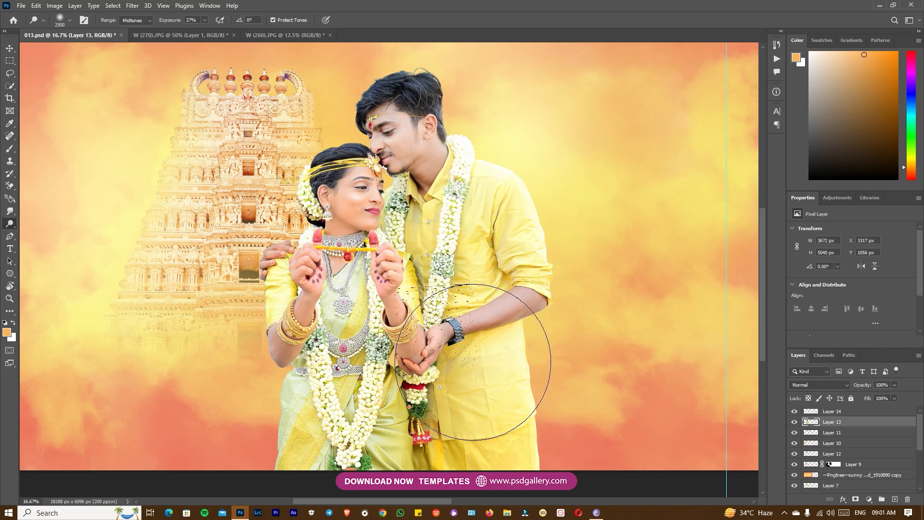
scroll(486, 351, "down", 3)
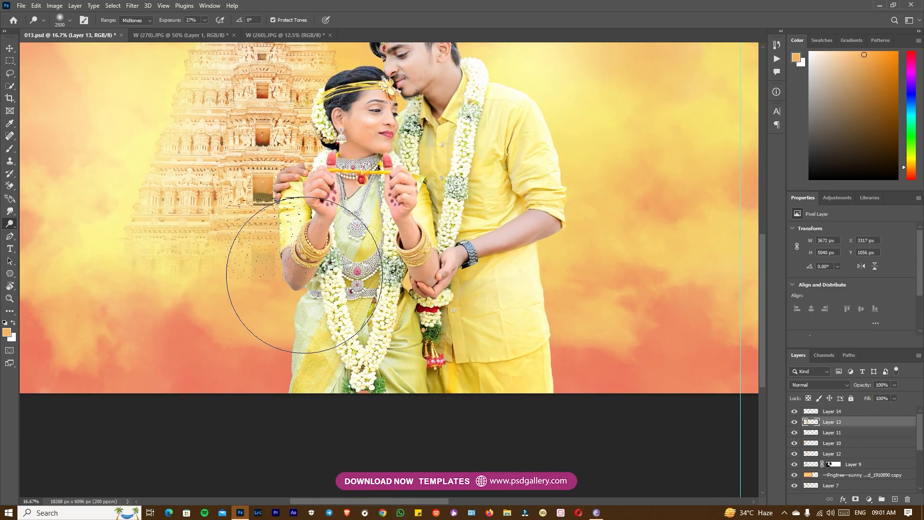
scroll(270, 269, "up", 4)
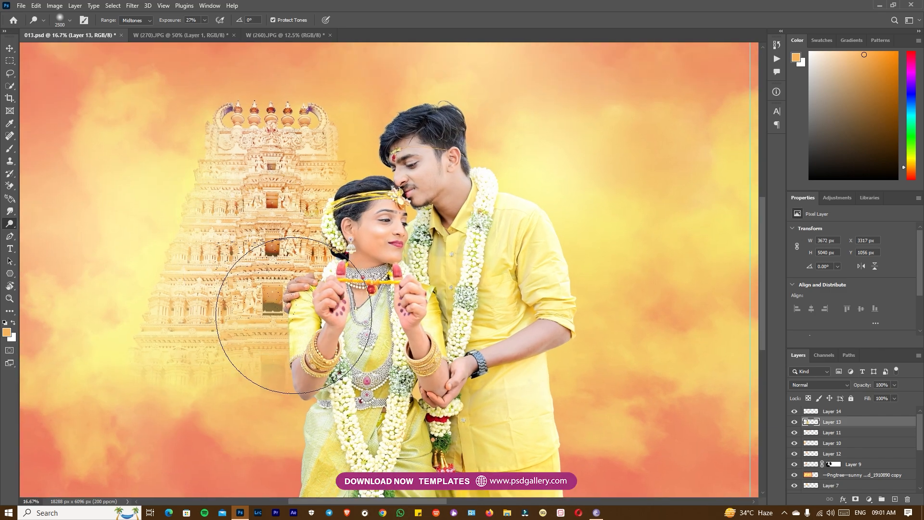
left_click_drag(232, 296, 265, 314)
left_click_drag(484, 366, 416, 359)
scroll(456, 355, "right", 10)
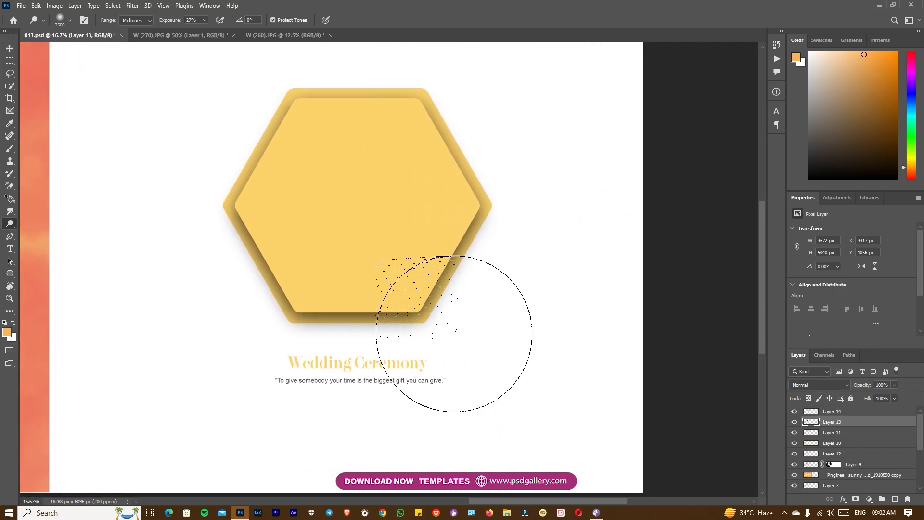
key("v")
left_click(387, 231)
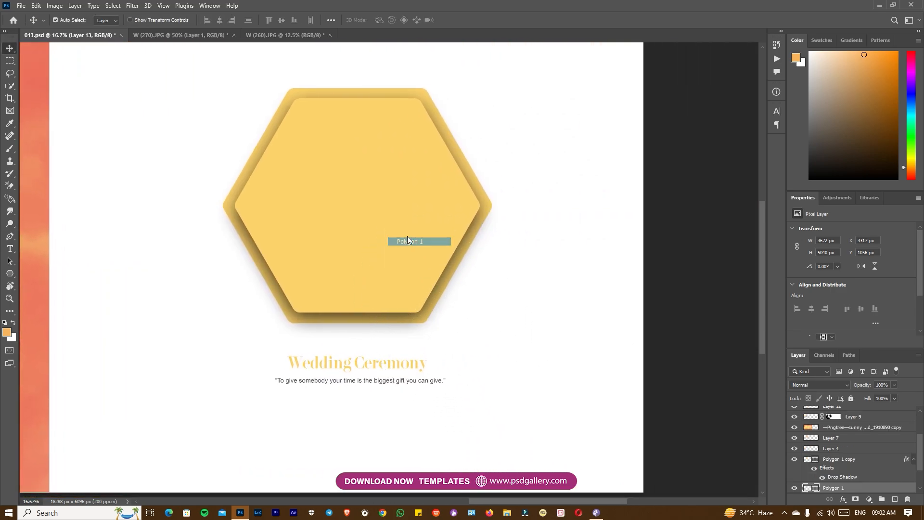
left_click(193, 35)
left_click(270, 35)
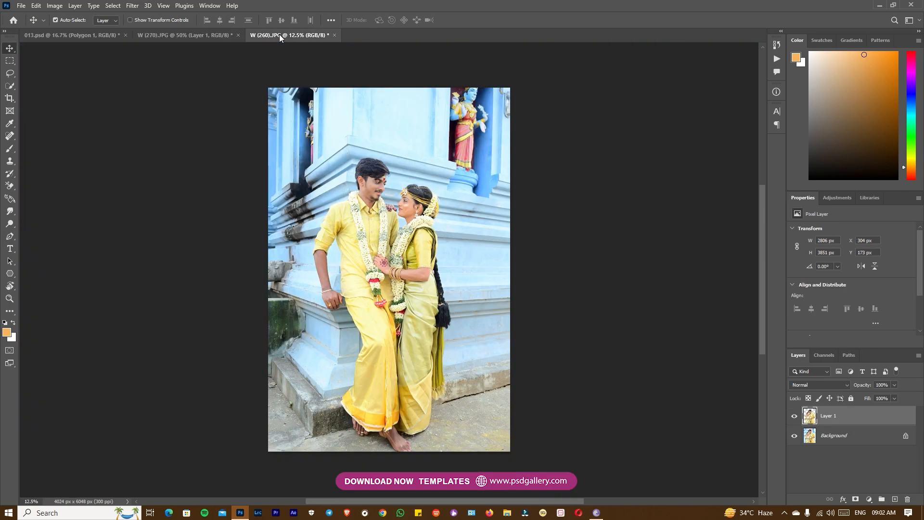
left_click_drag(98, 41, 420, 264)
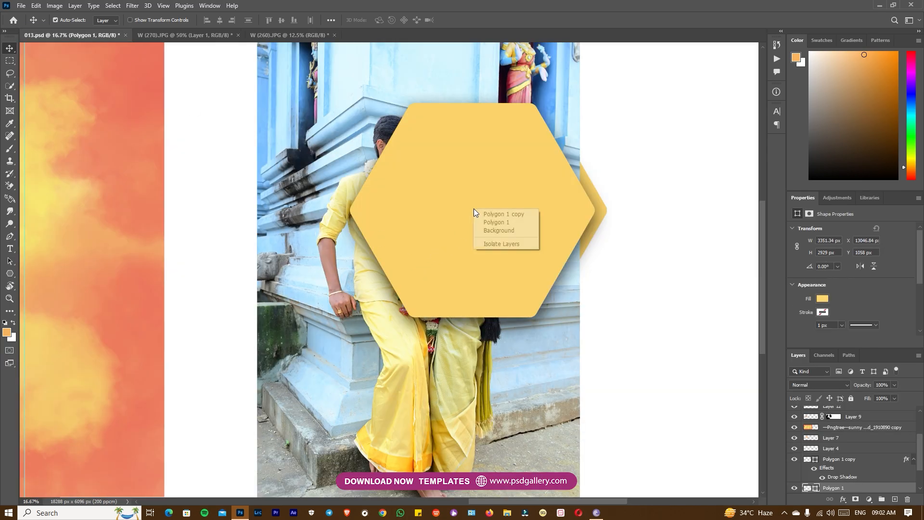
key("ctrl+z")
Place the W (260).JPG photo over the inner hexagon in 013.psd, clip it to the shape and position the couple inside
left_click(284, 35)
left_click_drag(391, 202, 483, 263)
key("ctrl+alt+g")
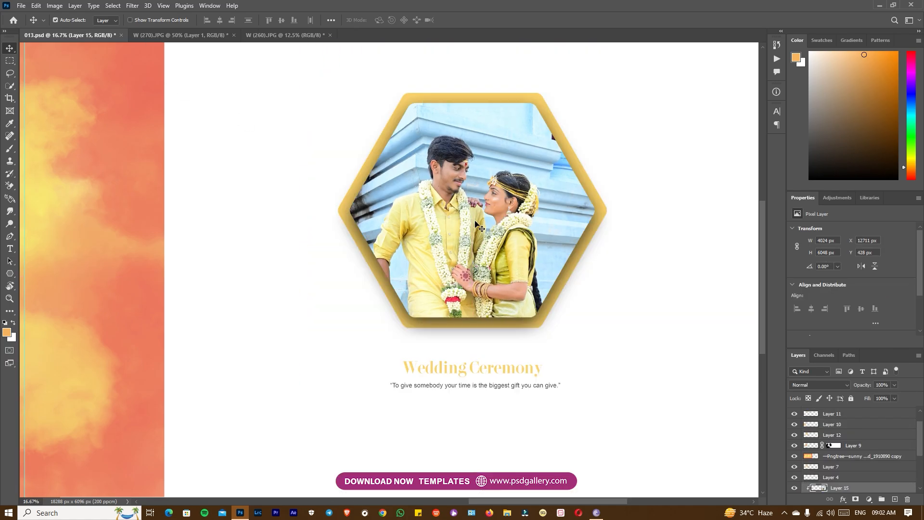
left_click_drag(501, 192, 514, 175)
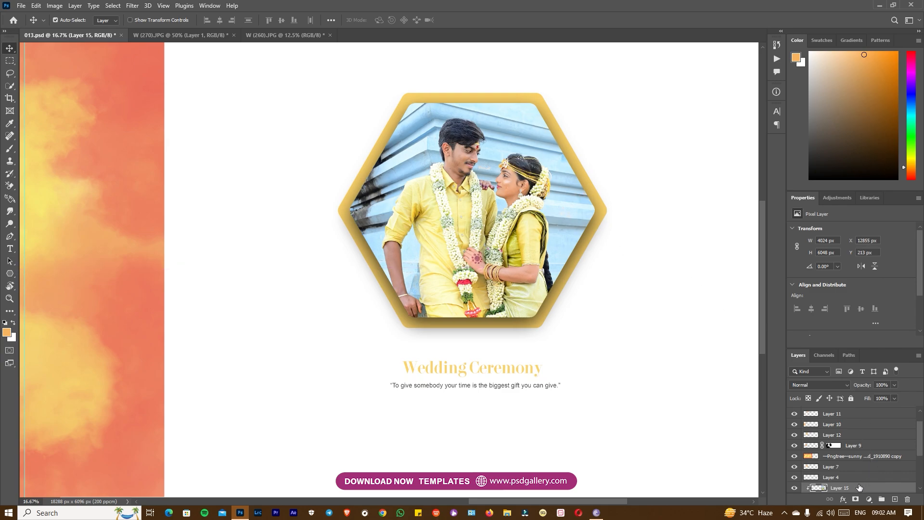
Open the hexagon photo on Layer 15 in the Camera Raw filter and raise its Blacks to +80
right_click(453, 212)
left_click(482, 220)
right_click(487, 214)
left_click(521, 221)
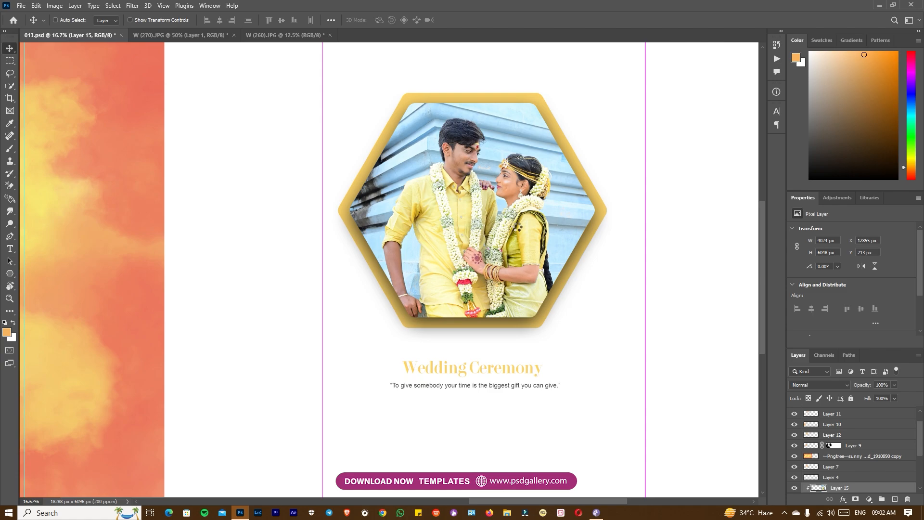
key("ctrl+shift+a")
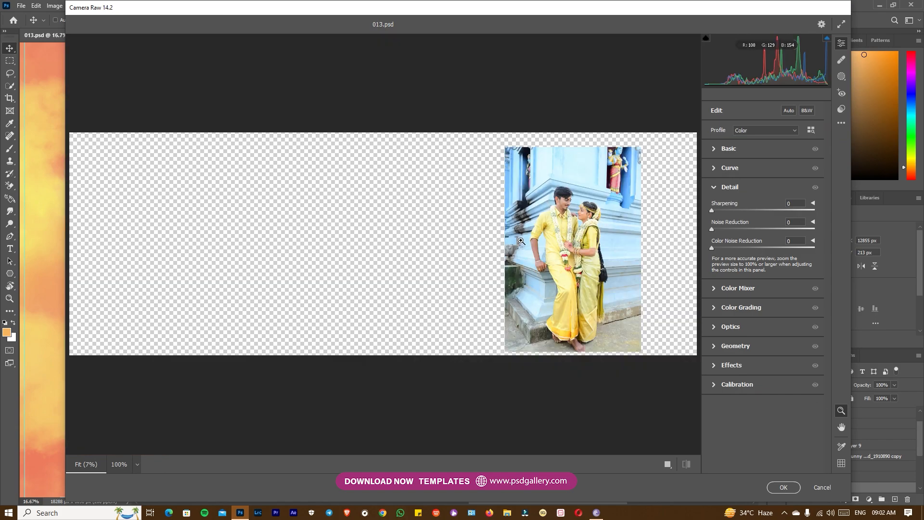
left_click(521, 241)
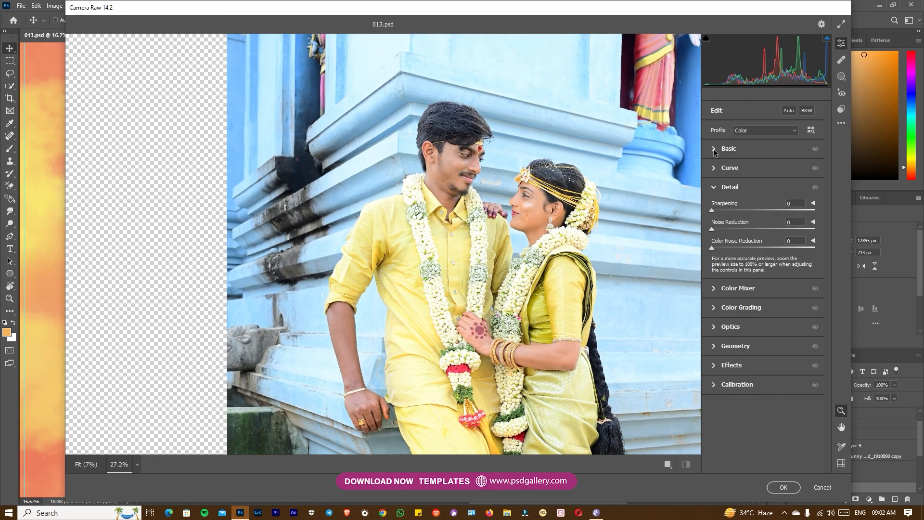
left_click(714, 149)
left_click_drag(781, 294, 819, 295)
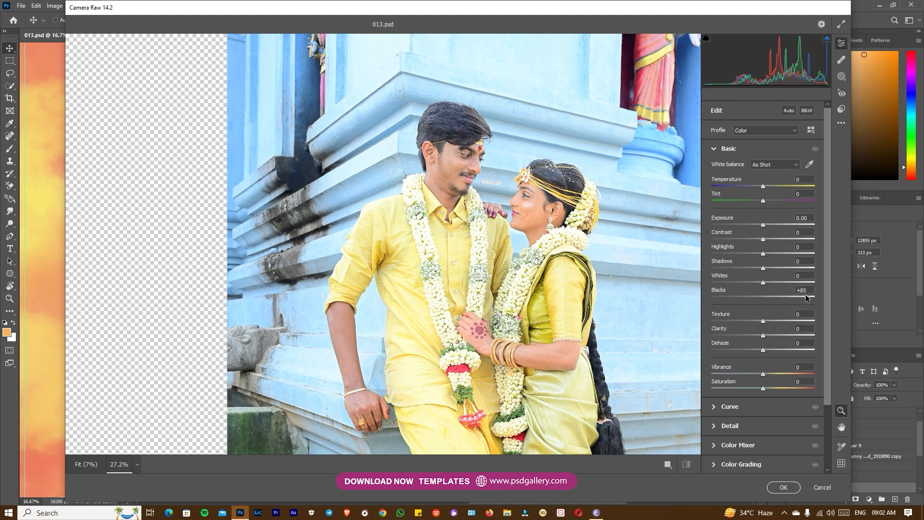
Shift the Blues hue toward aqua in the Color Mixer and slightly adjust the Oranges luminance
left_click(714, 445)
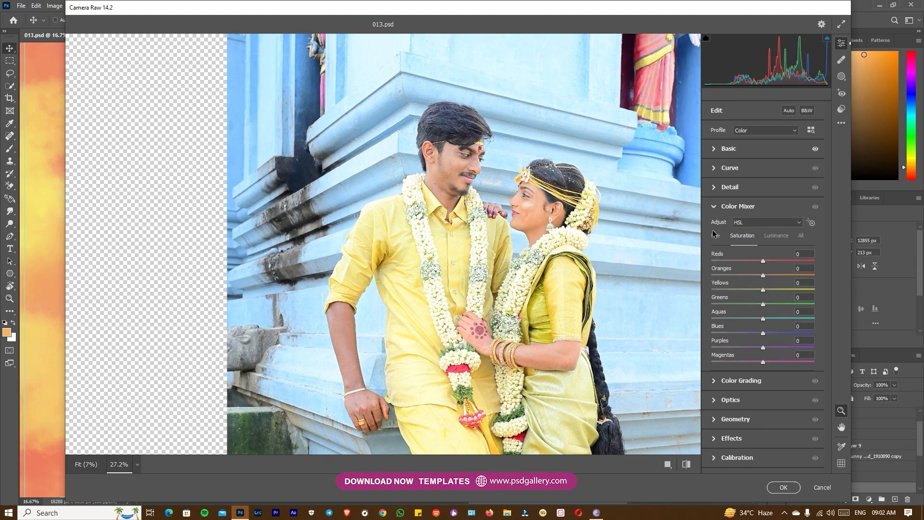
left_click(716, 236)
left_click_drag(763, 333, 743, 337)
left_click(742, 235)
left_click(771, 243)
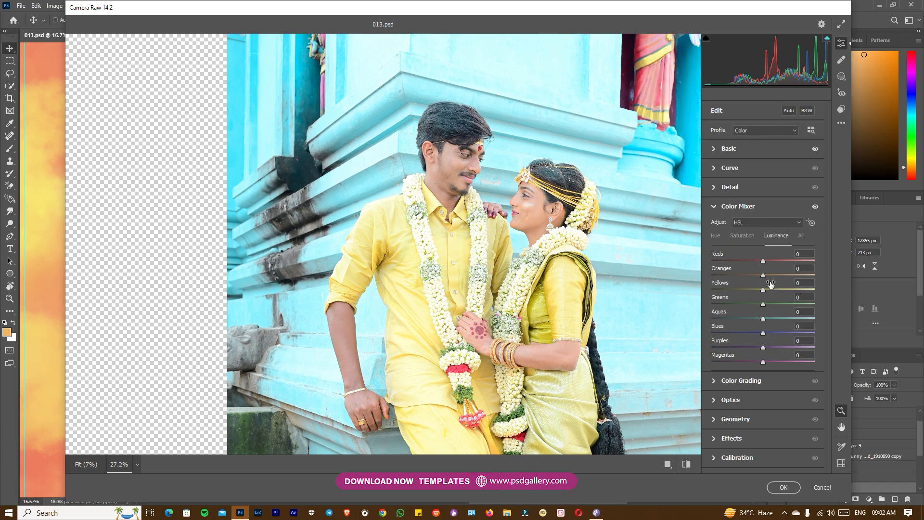
left_click_drag(769, 273, 766, 270)
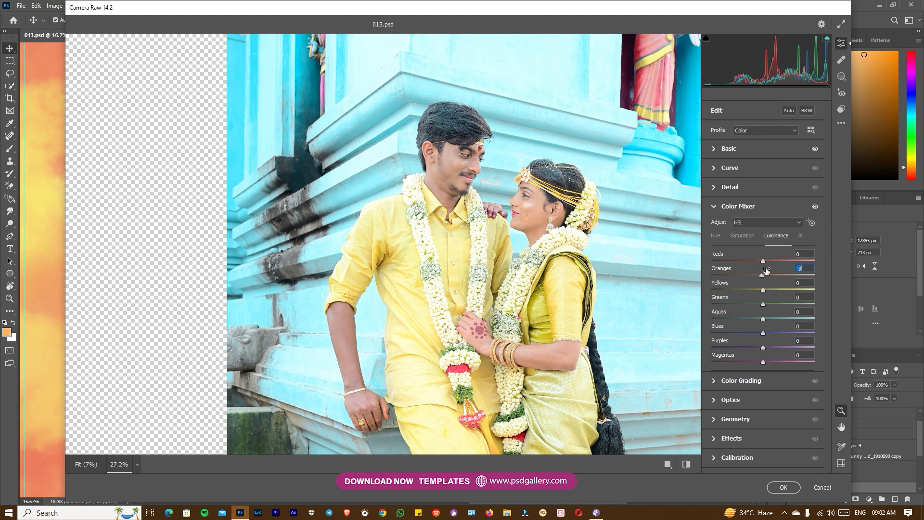
Set Sharpening to 29, Noise Reduction to about 59 and Vibrance to +34, and apply the Camera Raw edits
left_click(719, 187)
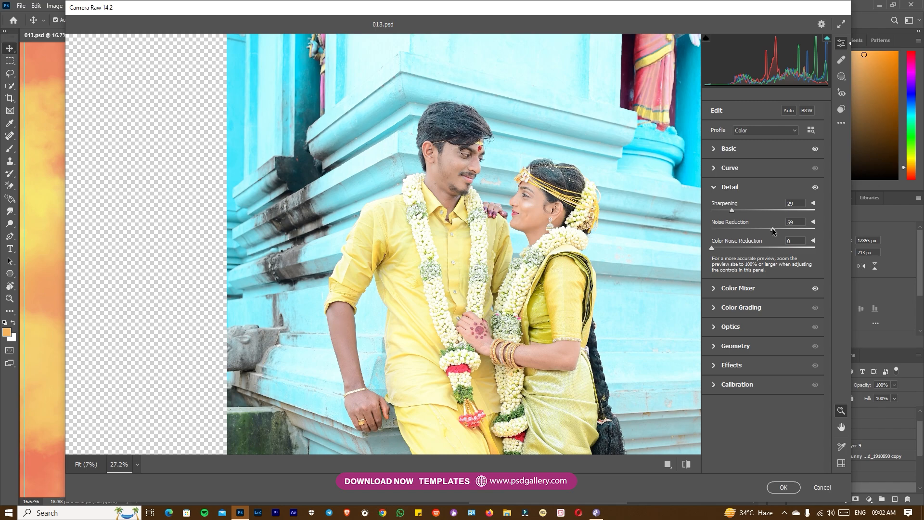
left_click(713, 150)
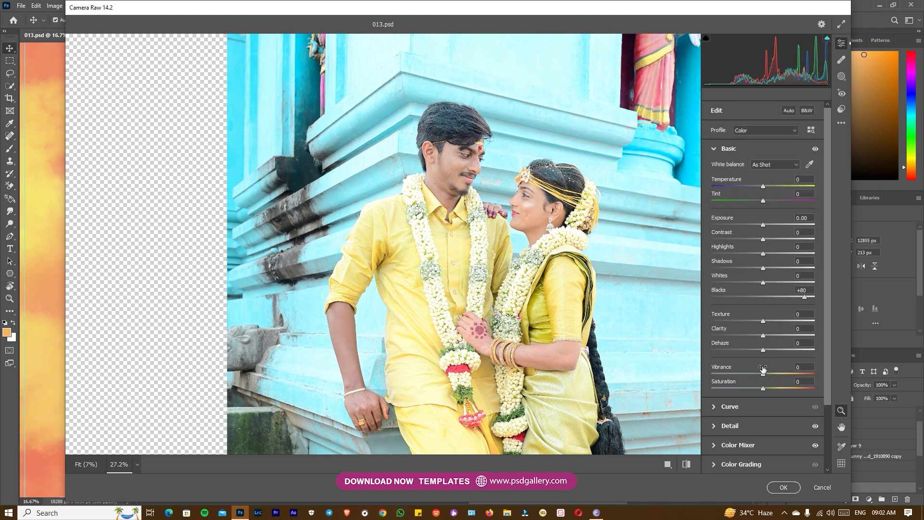
left_click_drag(763, 369, 780, 370)
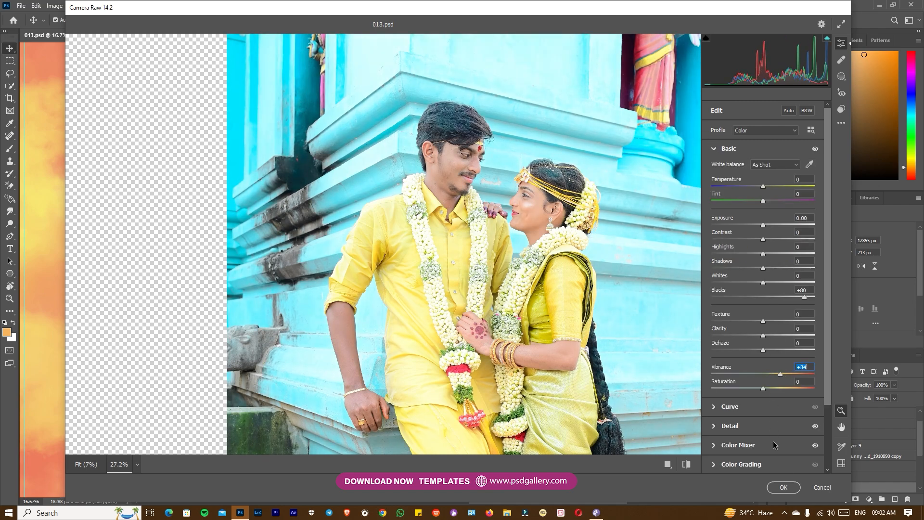
left_click(783, 488)
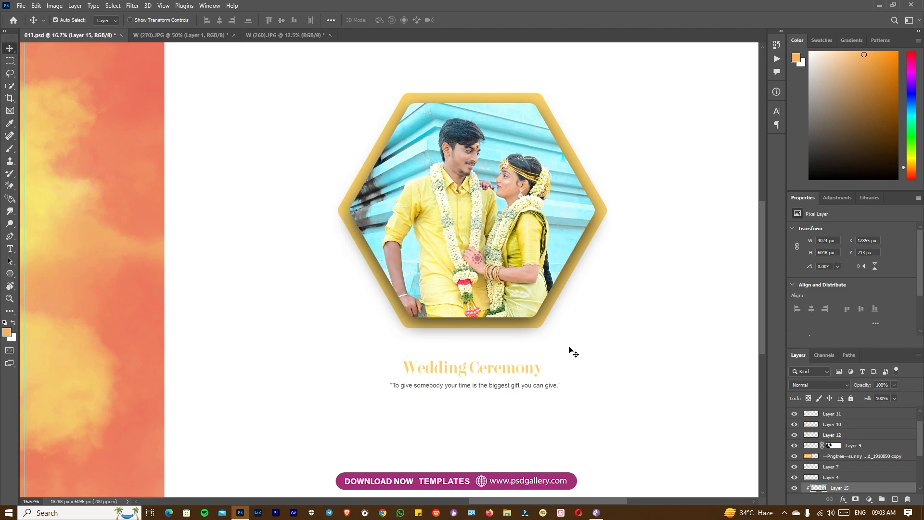
Lighten the hexagon photo with a 2500 px Dodge tool at 27% midtones exposure
key("o")
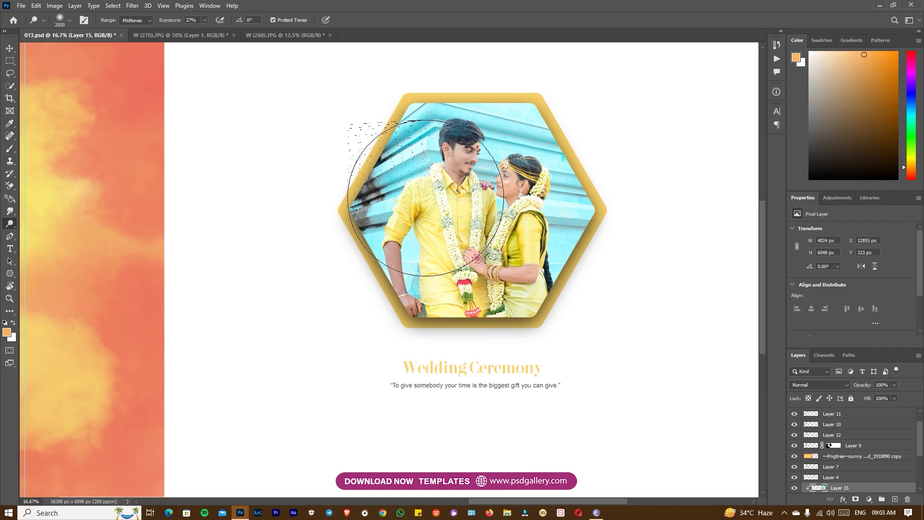
key("v")
Review both sides of the spread, comparing the cut-out couple on the orange background with the hexagon photo
left_click_drag(289, 264, 538, 252)
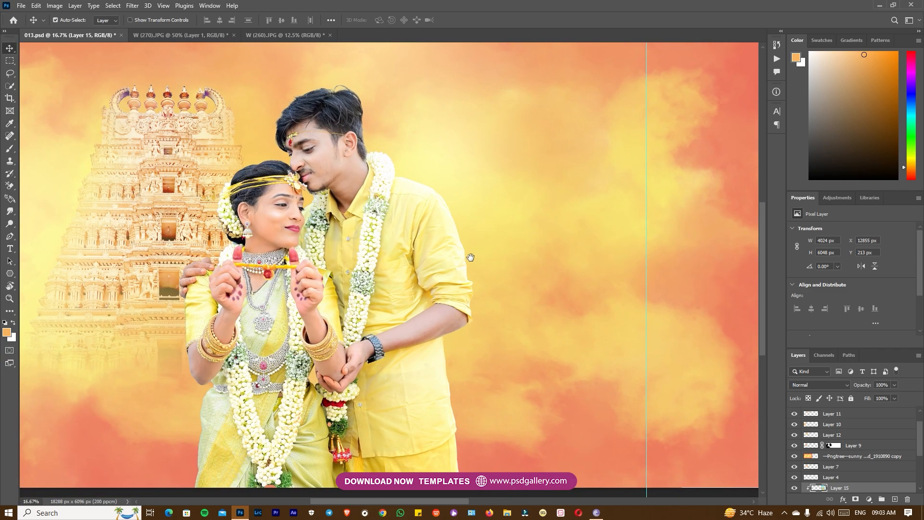
left_click_drag(470, 258, 539, 262)
left_click_drag(606, 271, 429, 325)
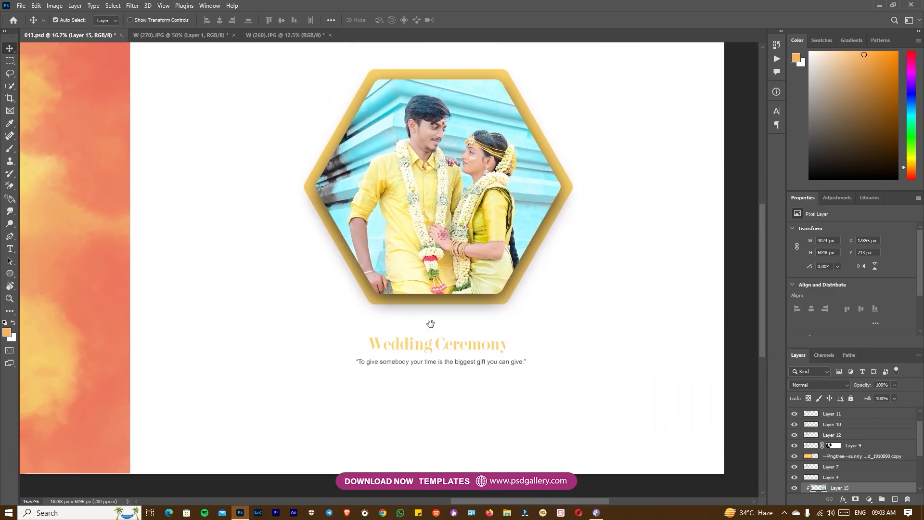
scroll(427, 304, "up", 1)
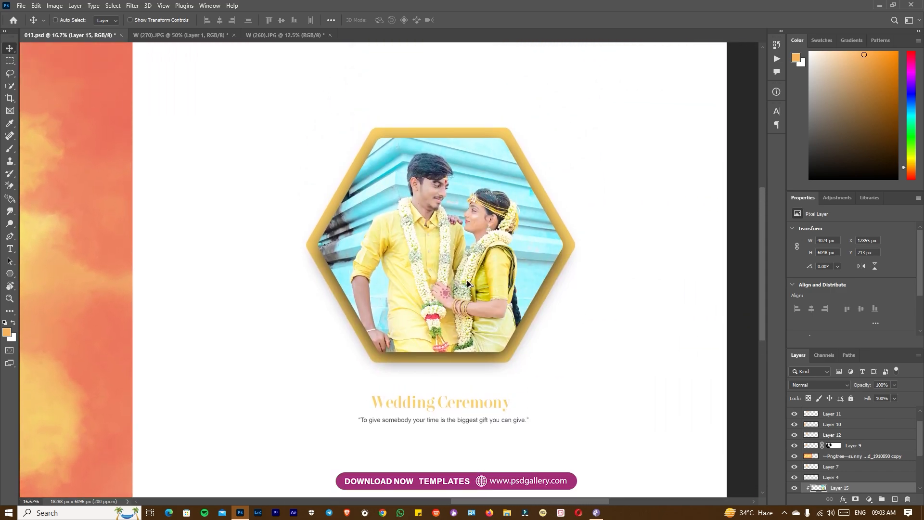
key("ctrl+alt+s")
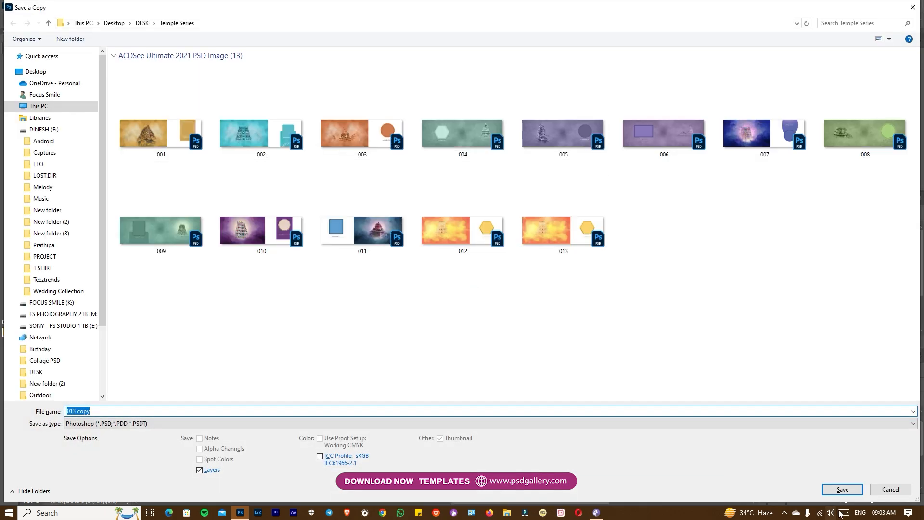
left_click(889, 489)
left_click_drag(229, 284, 425, 272)
key("ctrl+minus")
key("ctrl+minus")
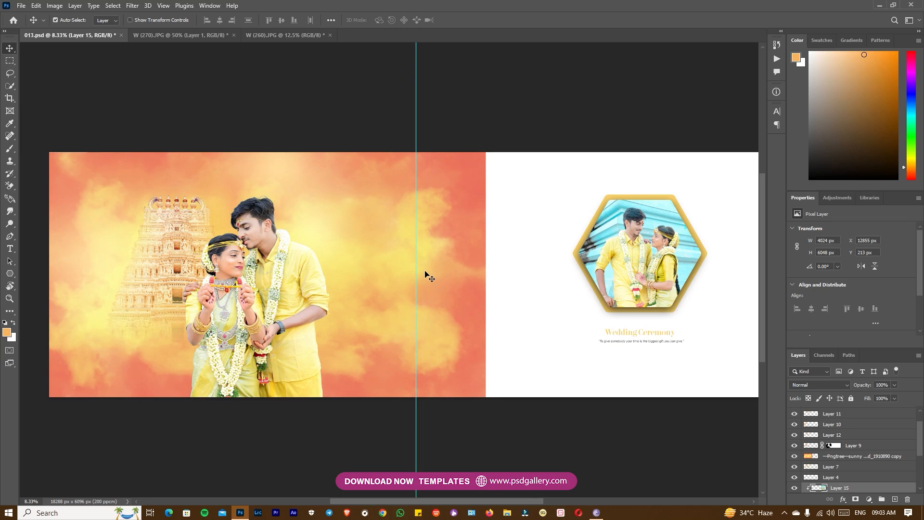
key("ctrl+plus")
left_click_drag(285, 263, 431, 264)
key("ctrl+plus")
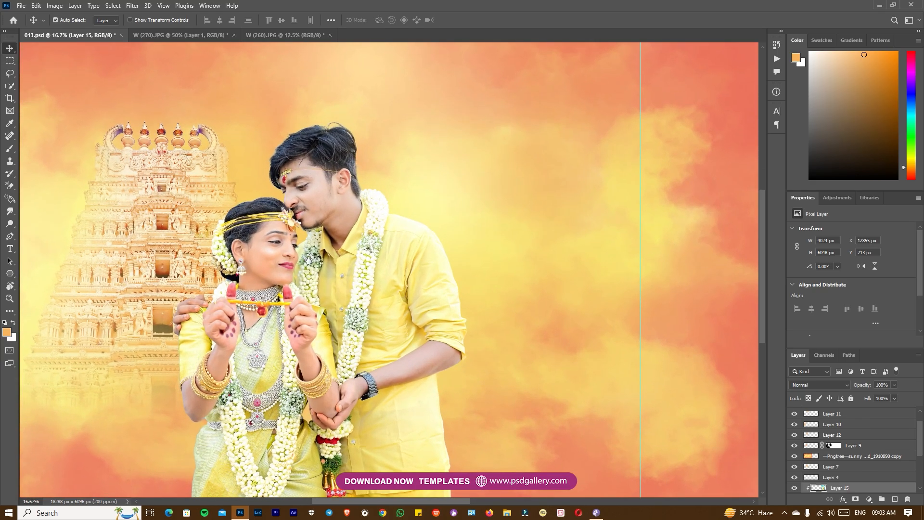
left_click_drag(459, 324, 569, 319)
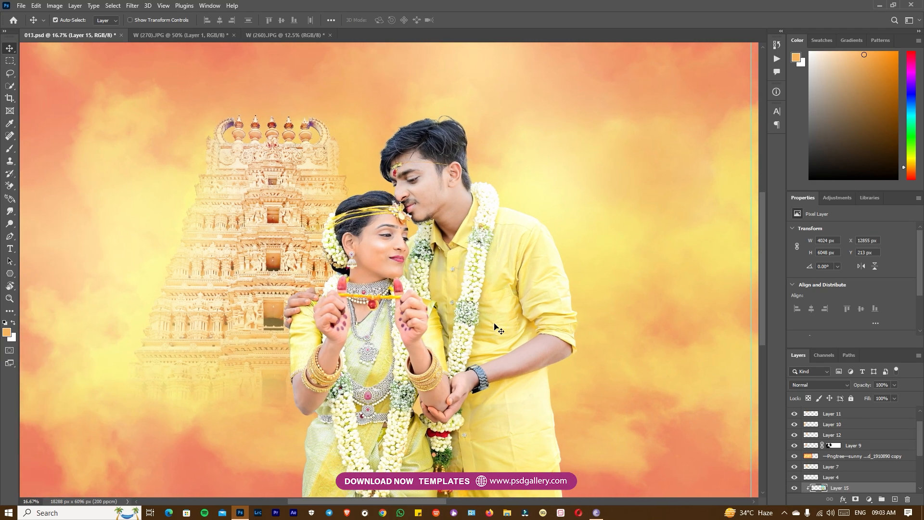
Outline the upper edge of the groom's hair on Layer 13 with the Pen tool and convert the path to a 2 px feathered selection
key("ctrl+plus")
key("ctrl+plus")
left_click_drag(493, 275, 453, 477)
key("ctrl+plus")
right_click(476, 208)
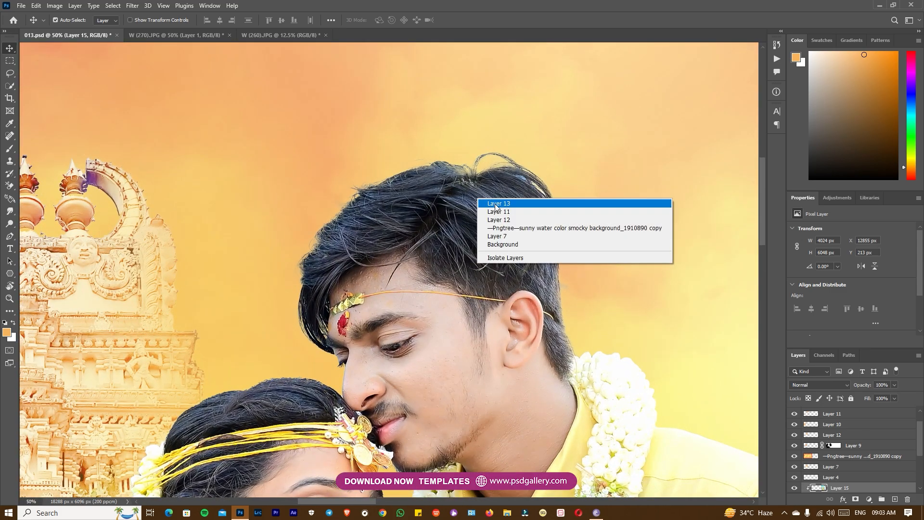
left_click(503, 205)
key("p")
left_click(573, 240)
left_click_drag(532, 192, 501, 183)
mouse_move(467, 181)
left_mouse_down()
mouse_move(434, 180)
mouse_move(369, 214)
left_mouse_up()
left_click_drag(355, 233, 340, 257)
left_click_drag(318, 286, 305, 296)
left_click_drag(264, 267, 276, 200)
left_click_drag(387, 131, 456, 126)
left_click_drag(580, 161, 601, 201)
left_click_drag(610, 227, 611, 235)
left_click(134, 20)
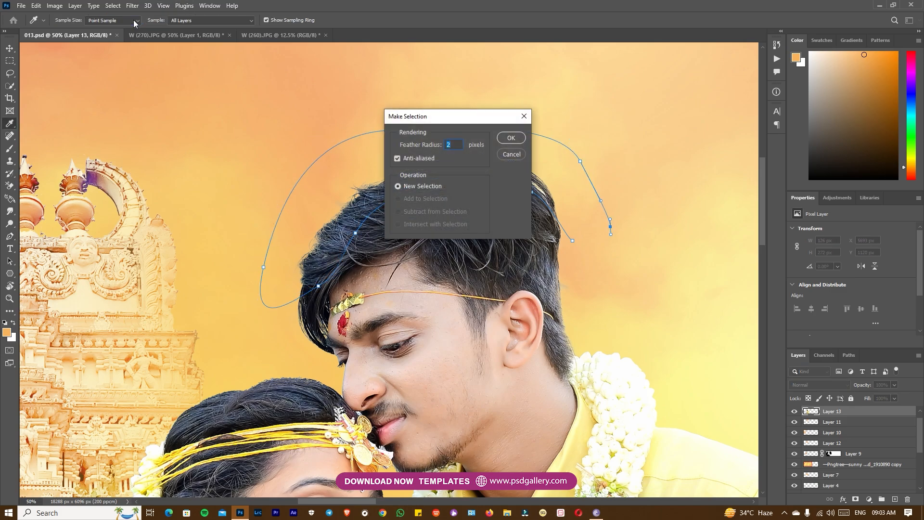
key("Return")
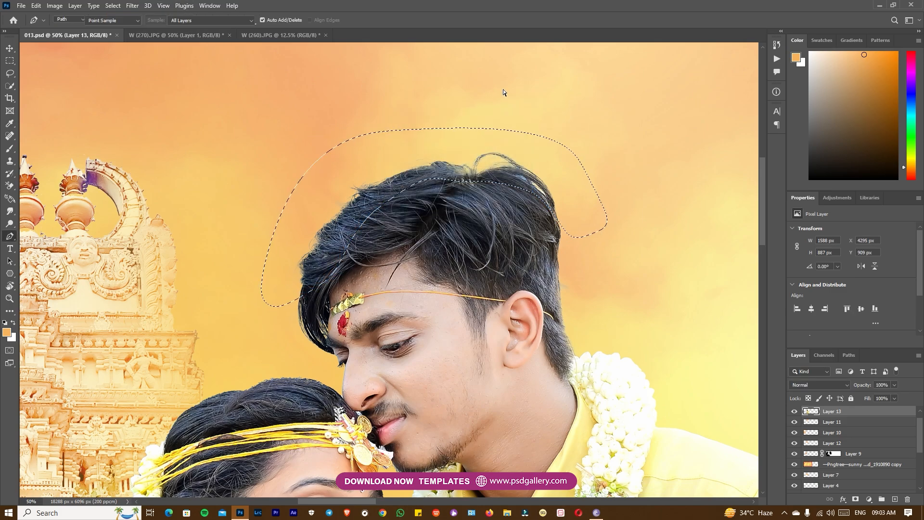
Desaturate and darken the selected hair edge with Hue/Saturation at Saturation -53 and Lightness -21, and clear the selection
key("ctrl+u")
left_click_drag(766, 203, 758, 233)
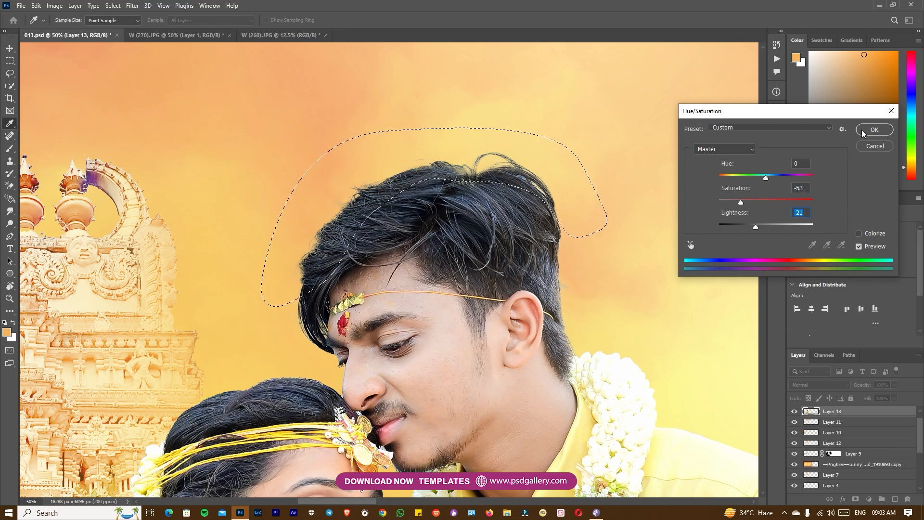
key("Return")
key("ctrl+d")
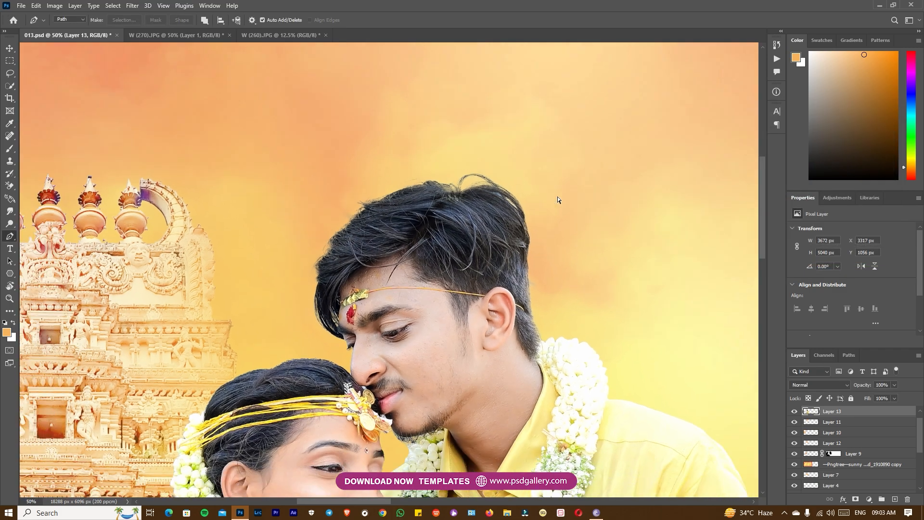
key("ctrl+minus")
key("ctrl+minus")
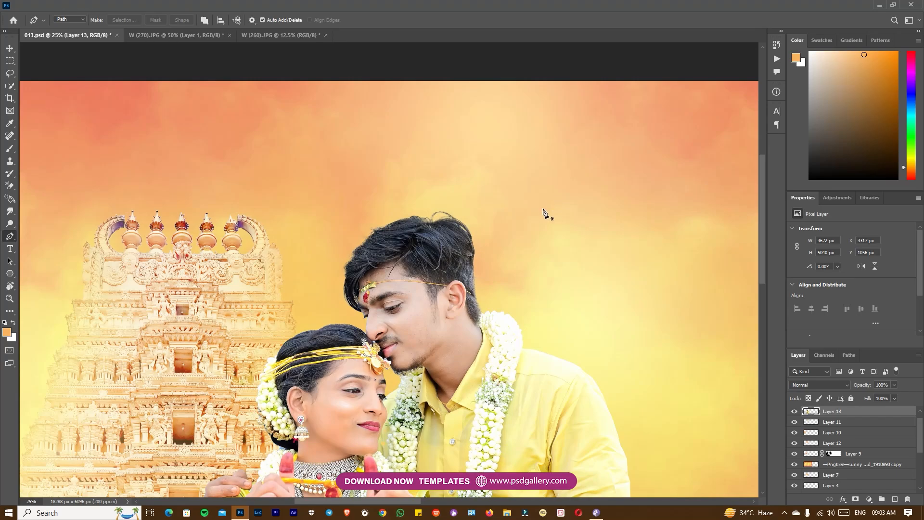
Darken the hair at the back of the groom's head with the Burn tool at 39% midtones exposure
right_click(13, 226)
left_click(49, 234)
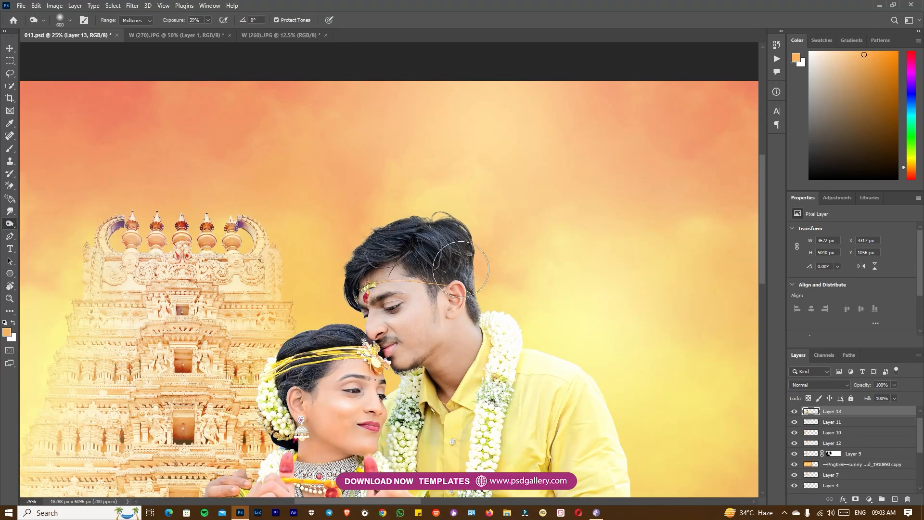
left_click_drag(472, 280, 477, 306)
left_click_drag(476, 256, 477, 287)
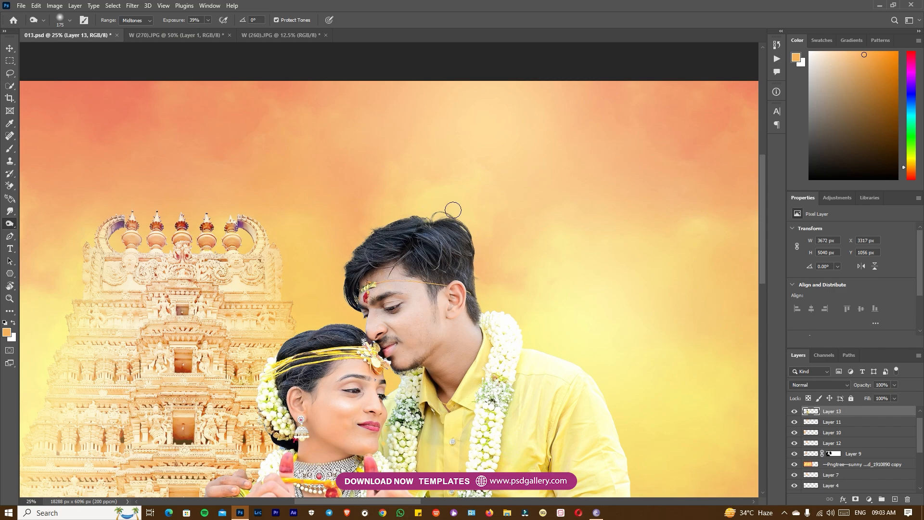
Lighten the lower part of the groom's clothing on Layer 13 with the Dodge tool at 27% midtones exposure
key("ctrl+minus")
key("ctrl+minus")
left_click_drag(580, 383, 537, 236)
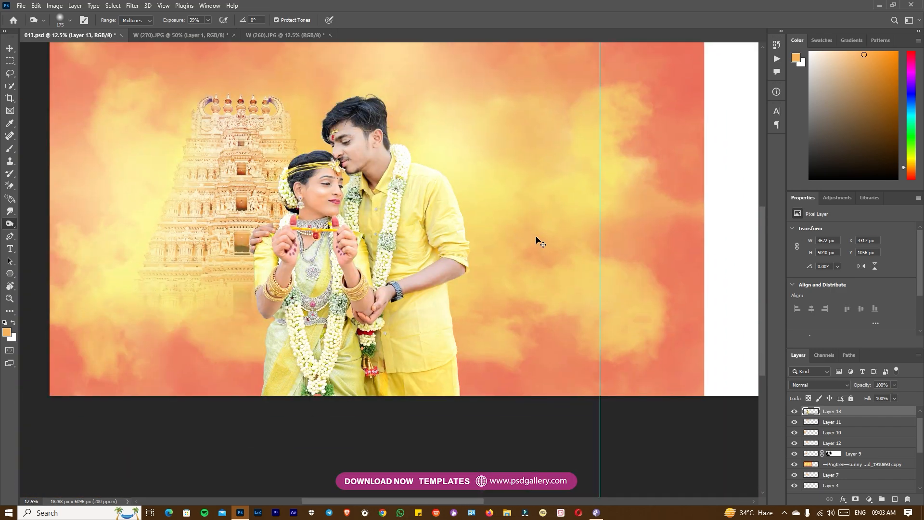
key("ctrl+plus")
right_click(426, 383, "ctrl")
left_click(441, 388)
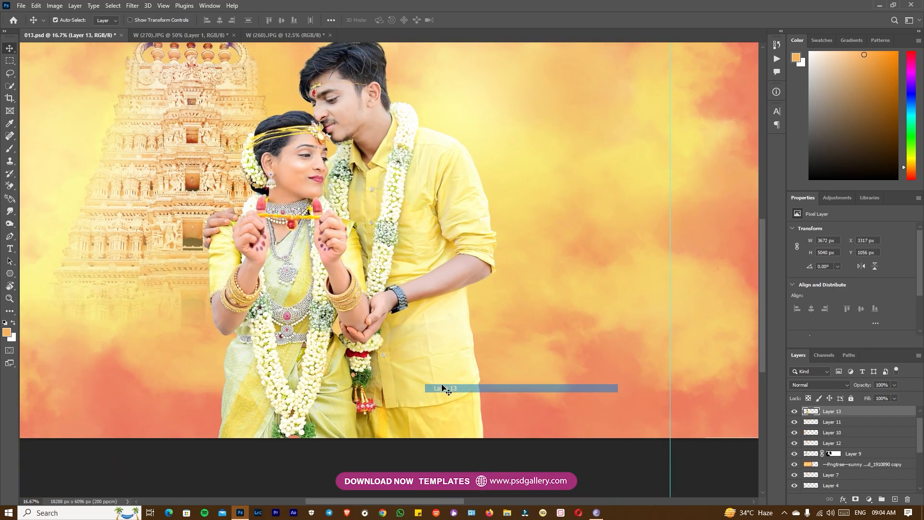
right_click(7, 231)
left_click(41, 221)
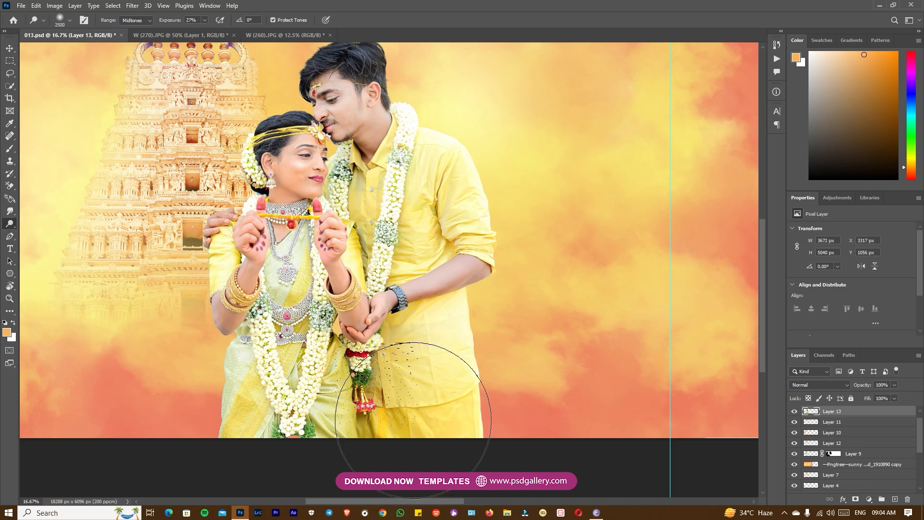
key("v")
left_click_drag(587, 377, 493, 375)
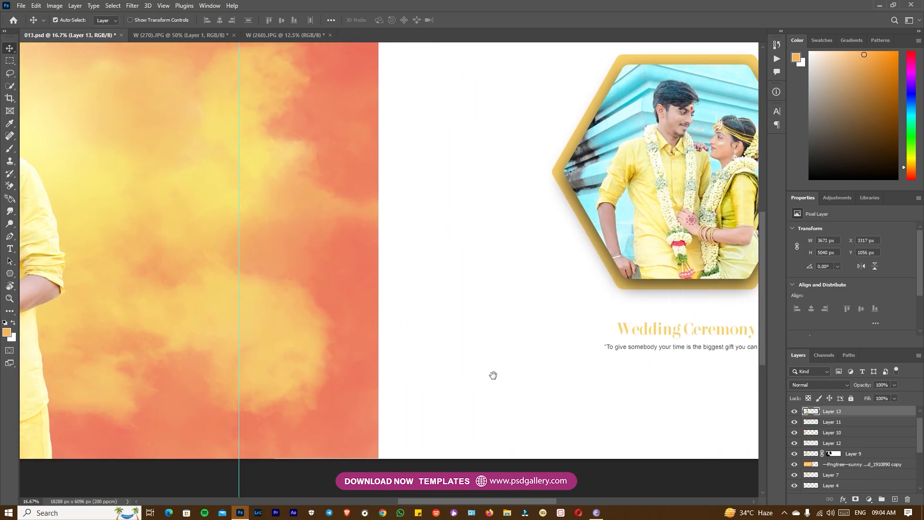
left_click_drag(602, 339, 641, 399)
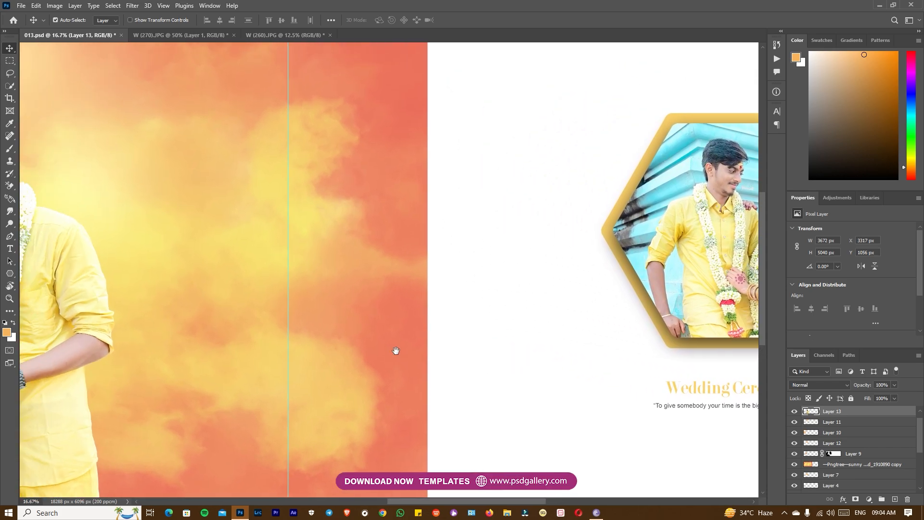